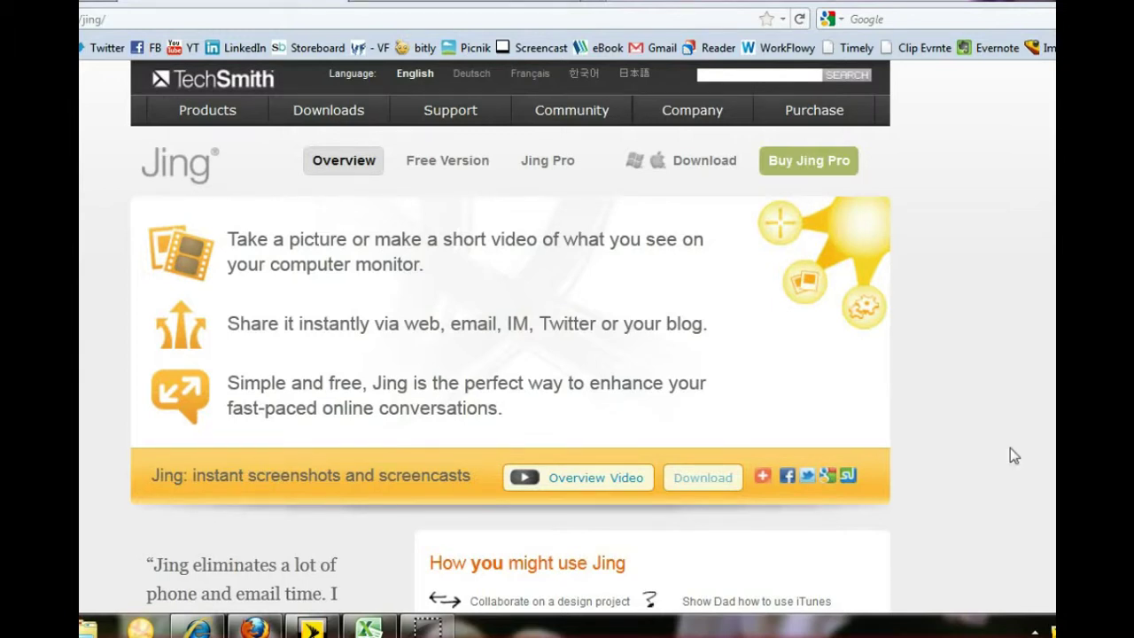
{"action": "mouse_move", "coordinate": [762, 476]}
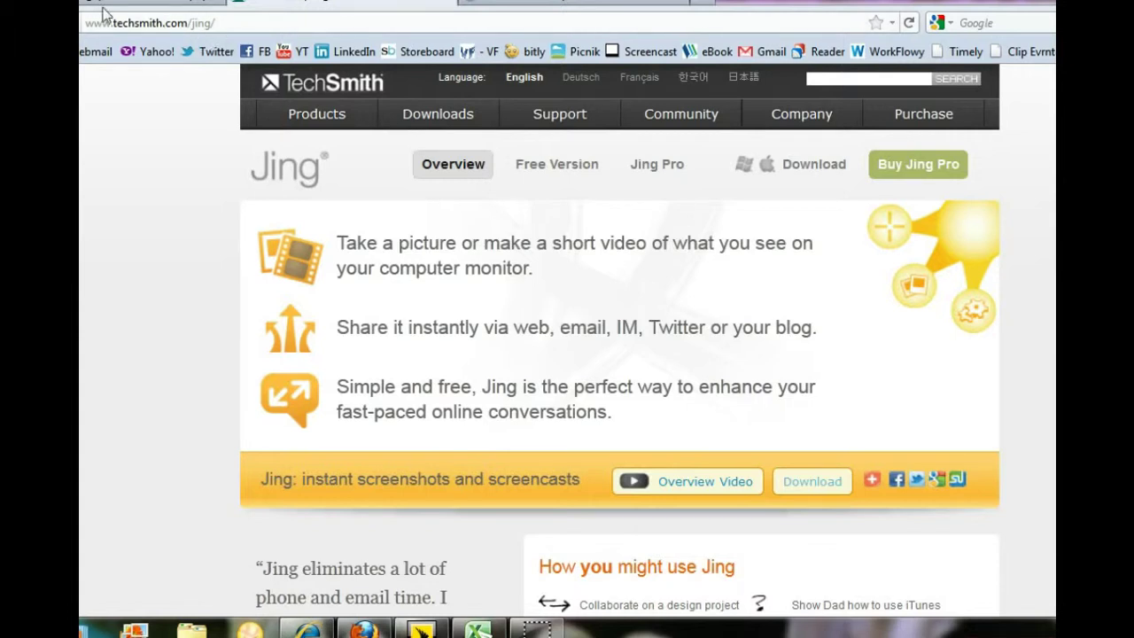
{"action": "left_click", "coordinate": [230, 24]}
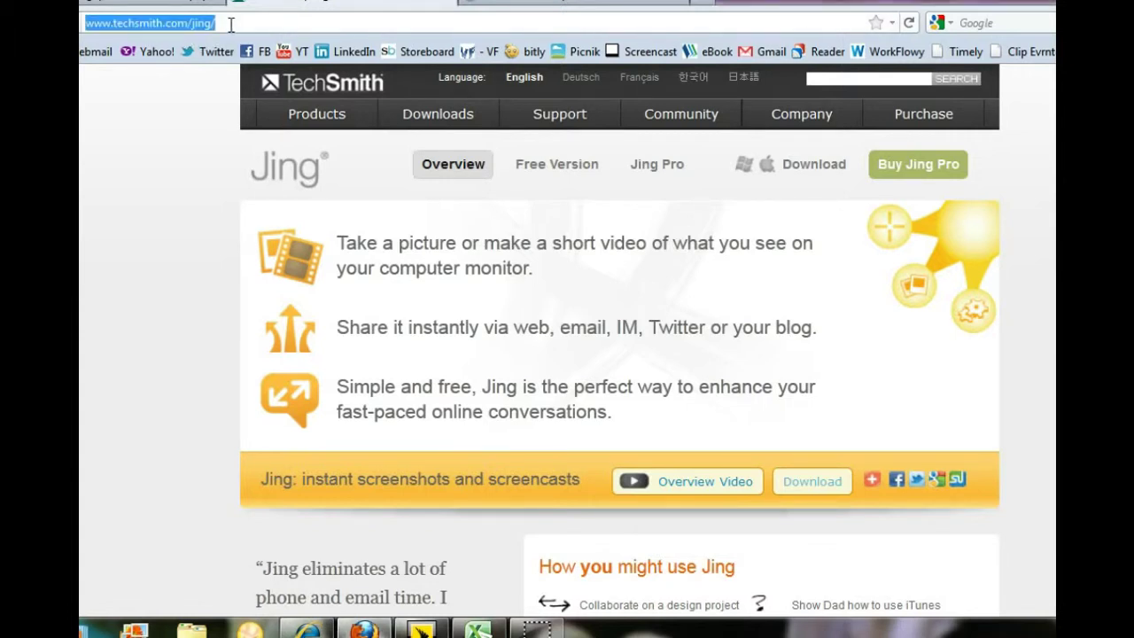
{"action": "left_click", "coordinate": [234, 24]}
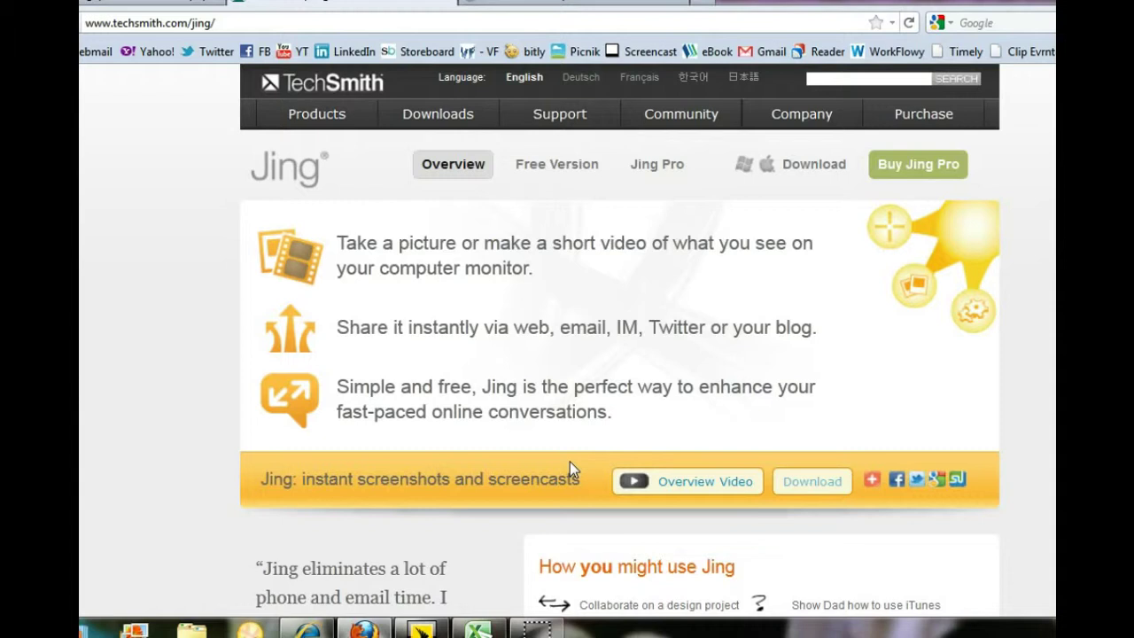
{"action": "mouse_move", "coordinate": [387, 102]}
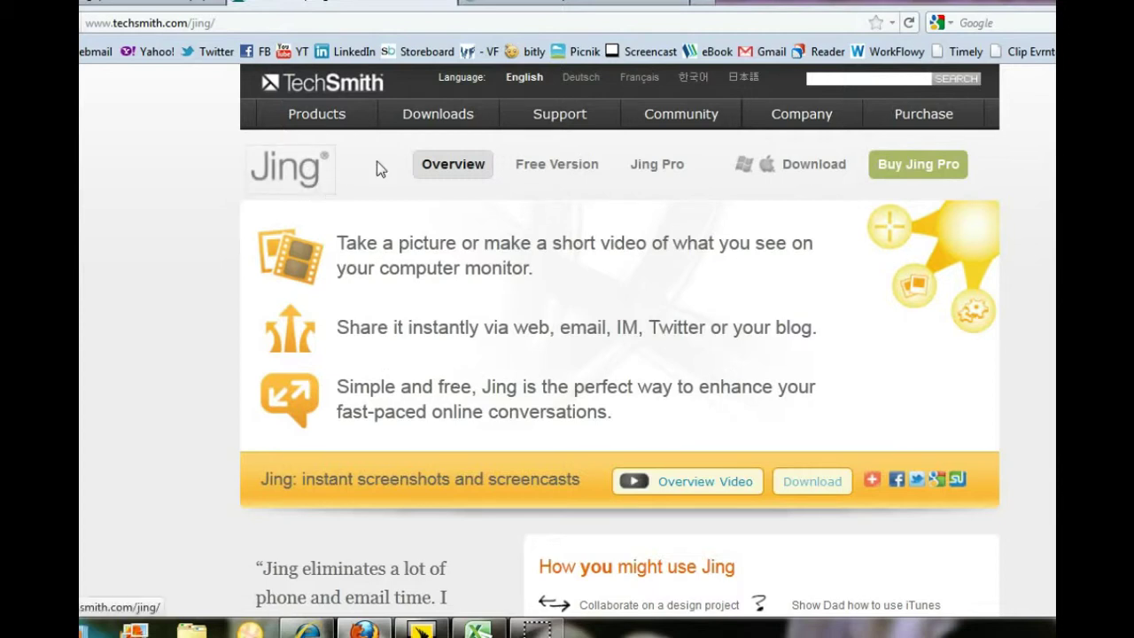
{"action": "mouse_move", "coordinate": [676, 124]}
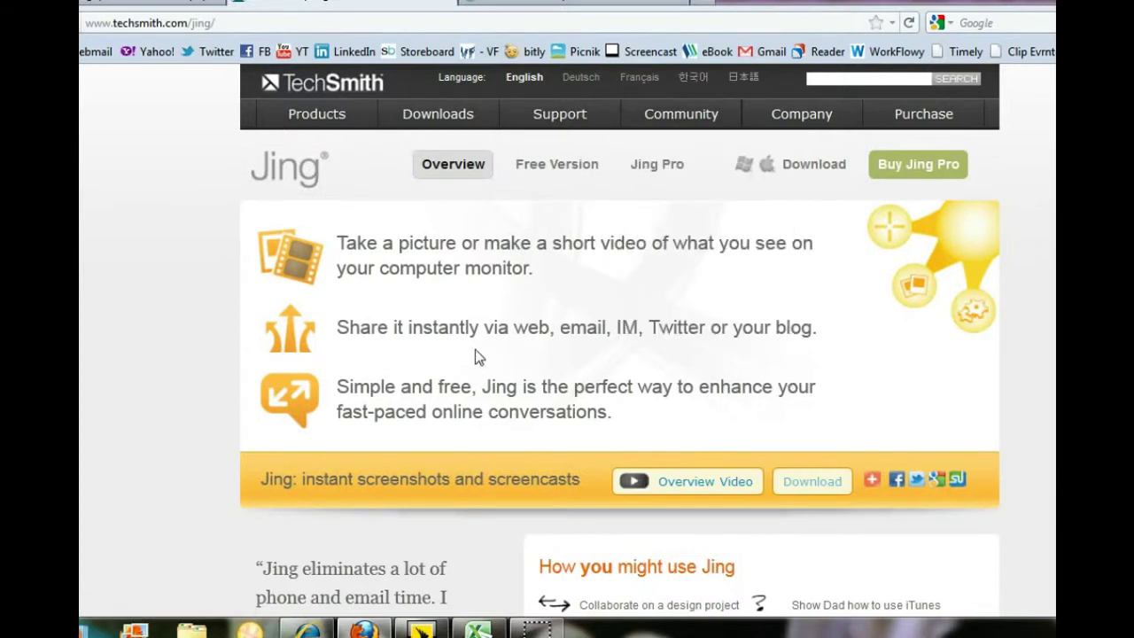
{"action": "mouse_move", "coordinate": [560, 116]}
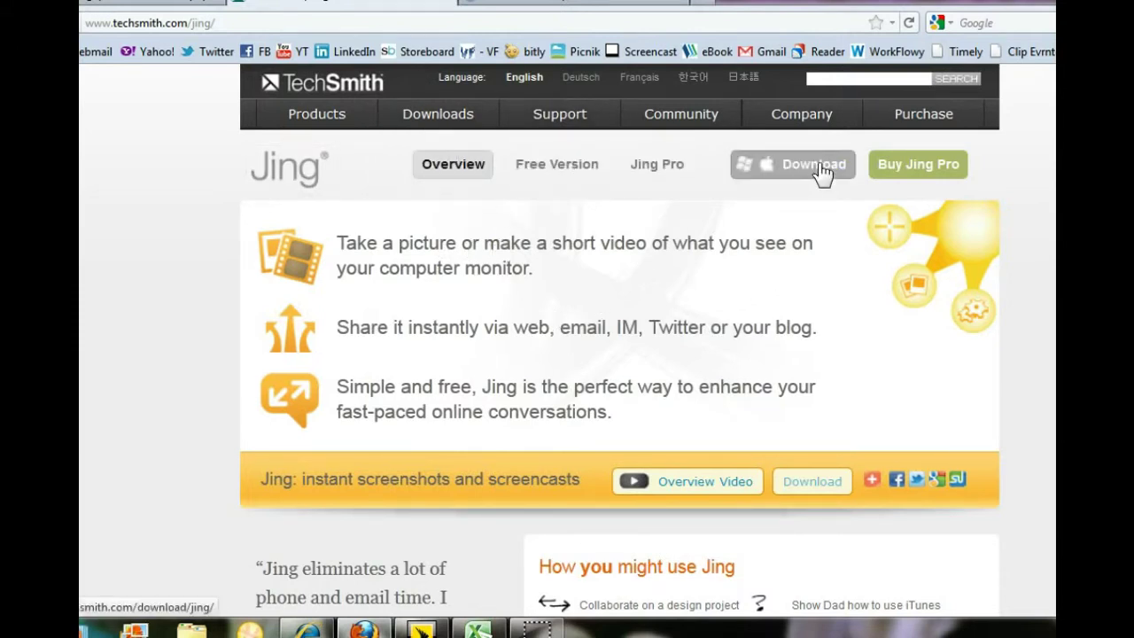
Step: Bring up the Virtual Fundamentals blog home page in a new Firefox tab, with Jing running
{"action": "left_click", "coordinate": [818, 483]}
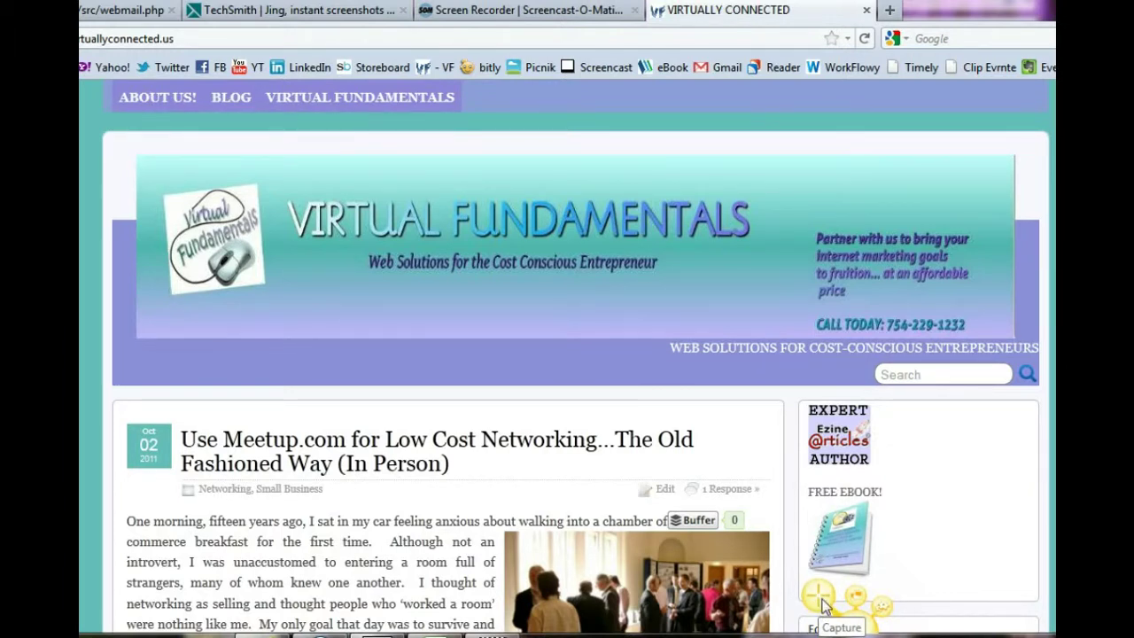
Step: Mark a 1029 x 591 capture area over the Virtual Fundamentals blog page
{"action": "left_click", "coordinate": [822, 606]}
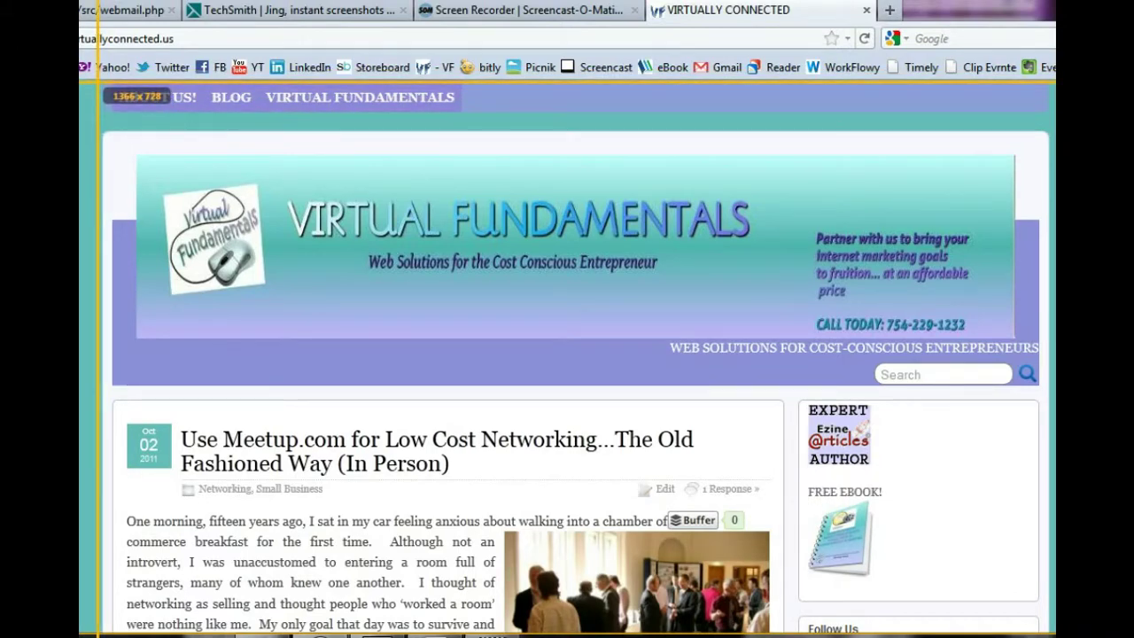
{"action": "left_click_drag", "start_coordinate": [98, 82], "coordinate": [1055, 637]}
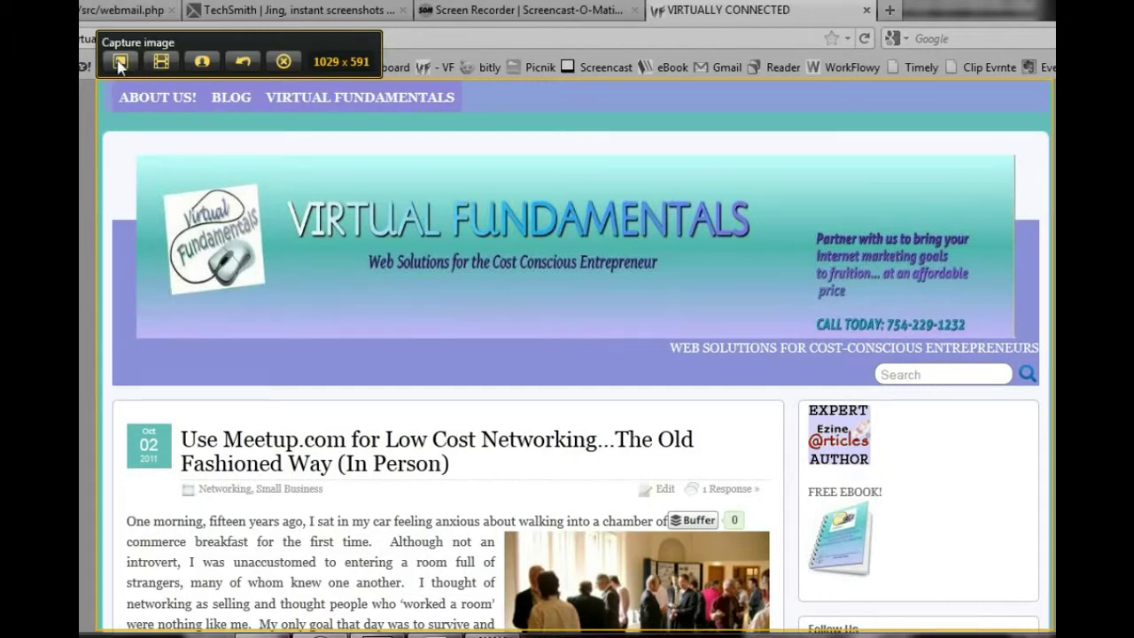
Step: Capture image 2011-10-18_1249 and point a red arrow at the Virtual Fundamentals logo's corner
{"action": "left_click", "coordinate": [120, 63]}
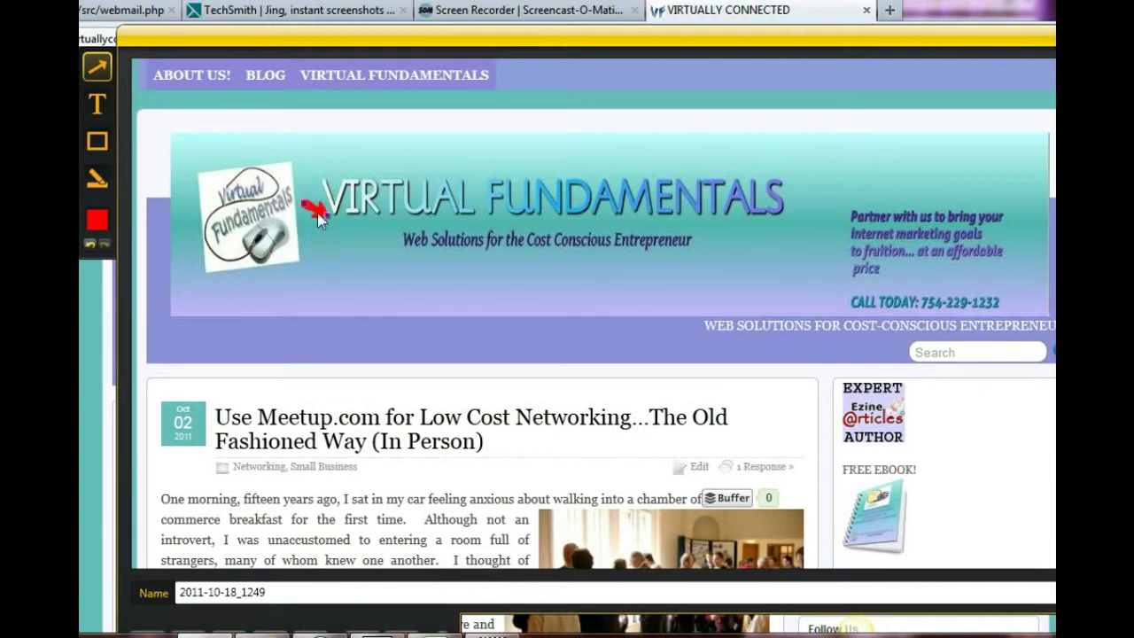
{"action": "left_click", "coordinate": [204, 172]}
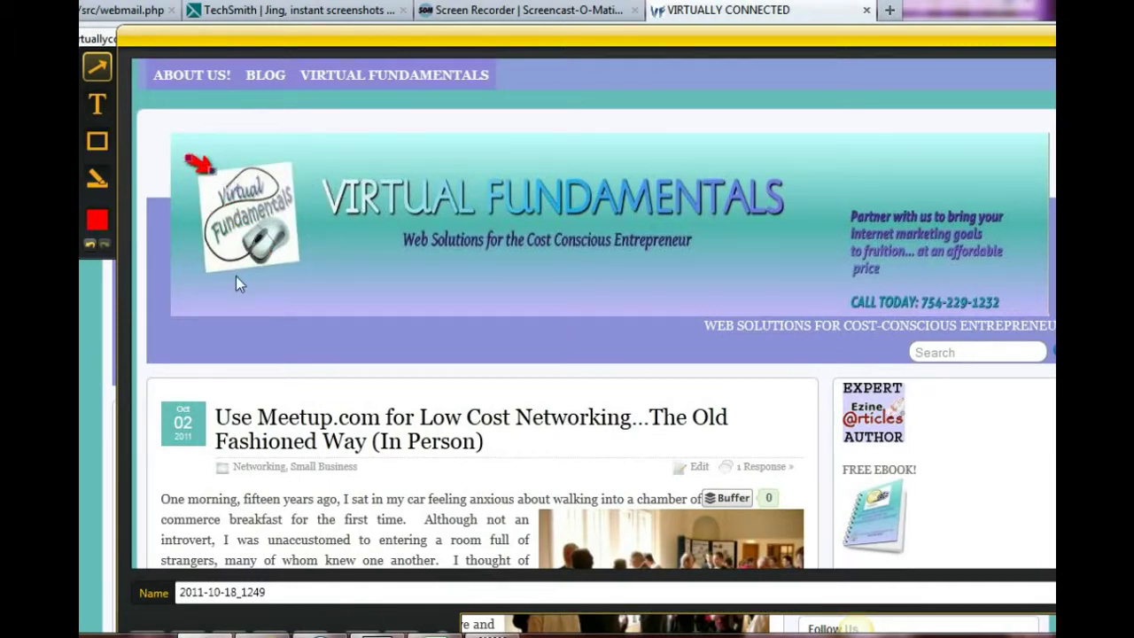
Step: Draw a blue box under the banner and a yellow highlight over the Meetup.com post title
{"action": "left_click", "coordinate": [106, 113]}
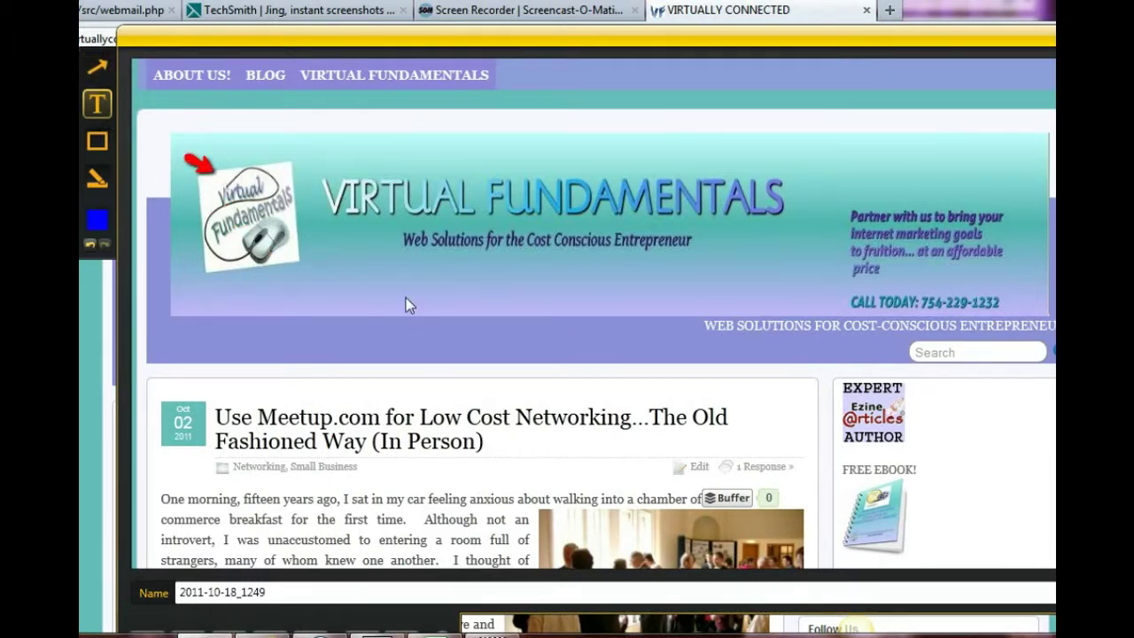
{"action": "left_click_drag", "start_coordinate": [406, 297], "coordinate": [670, 358]}
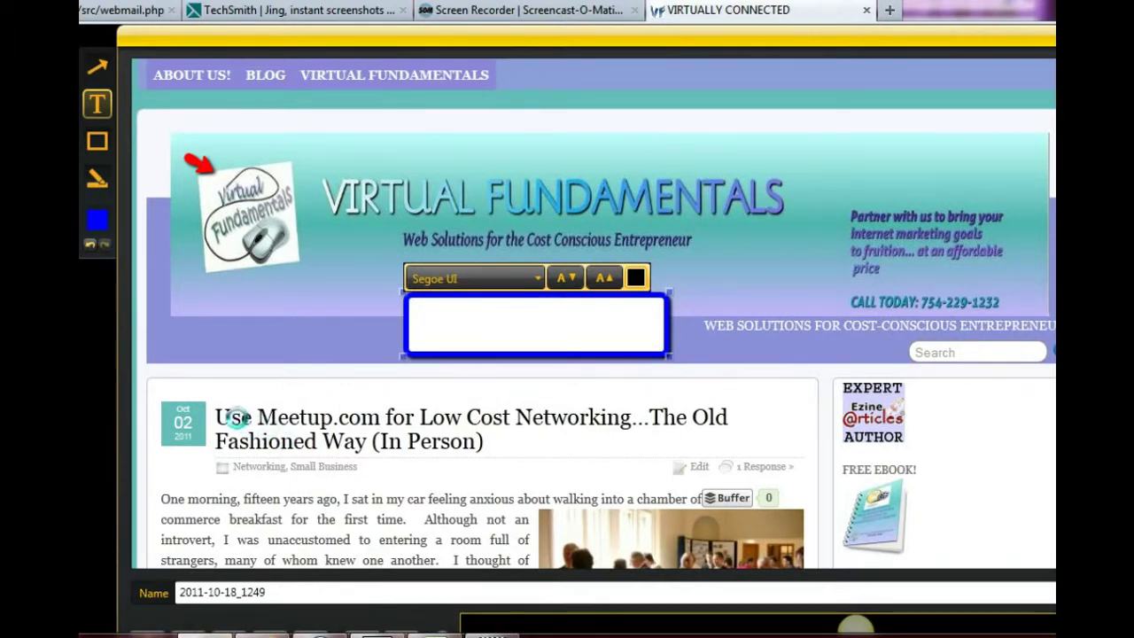
{"action": "left_click", "coordinate": [97, 180]}
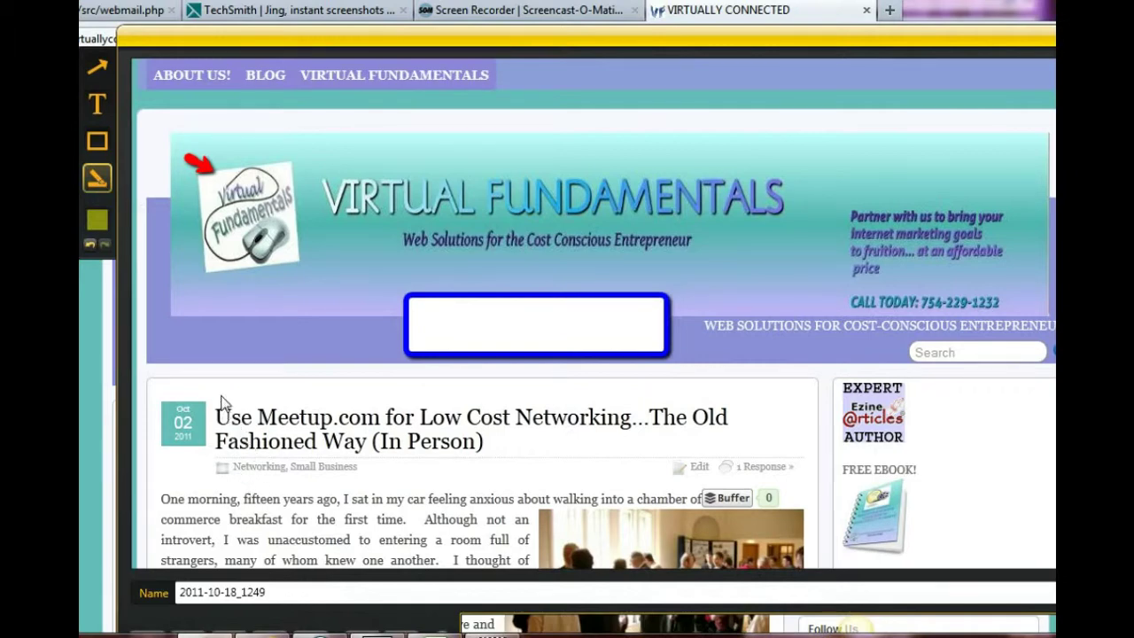
{"action": "left_click_drag", "start_coordinate": [234, 401], "coordinate": [758, 460]}
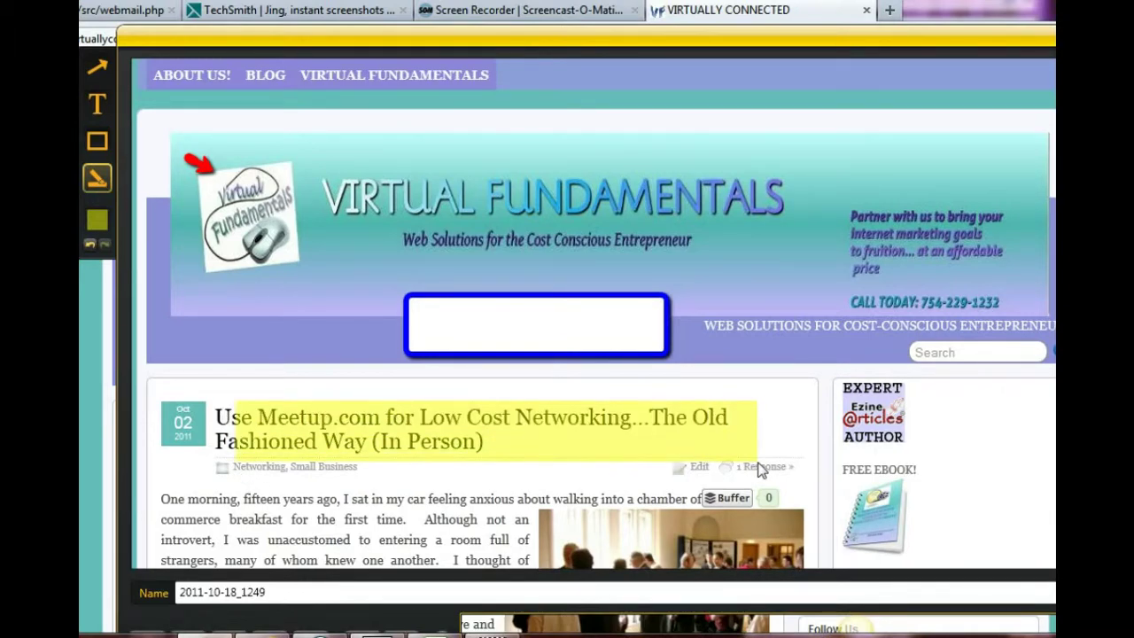
Step: Check the highlight colour choices without changing them, then select the blue box
{"action": "left_click", "coordinate": [101, 225]}
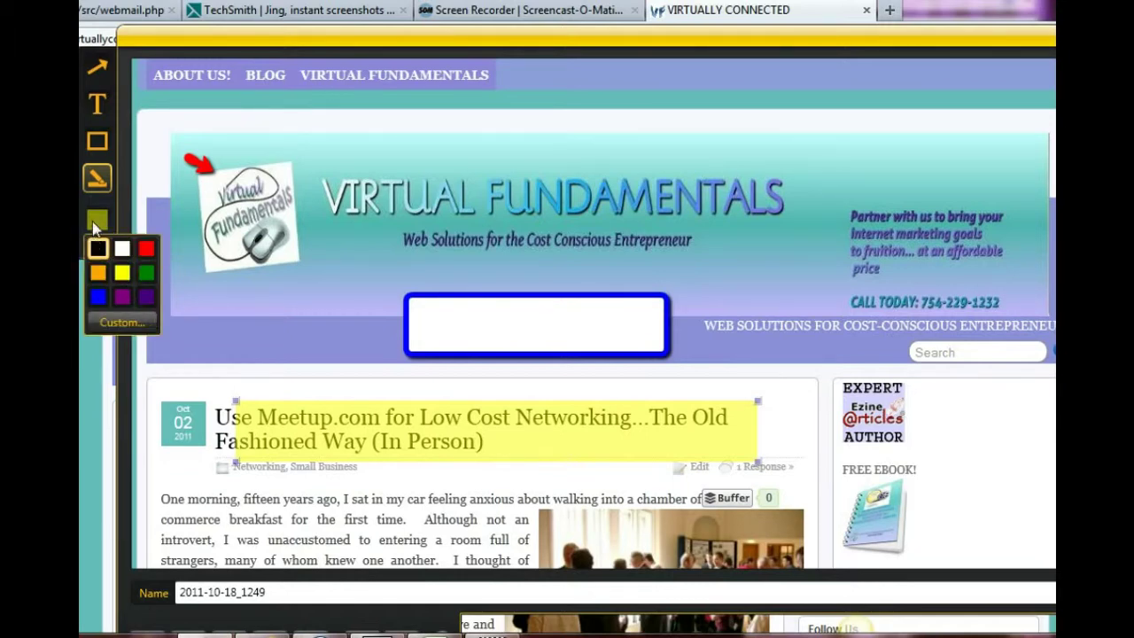
{"action": "left_click", "coordinate": [168, 366]}
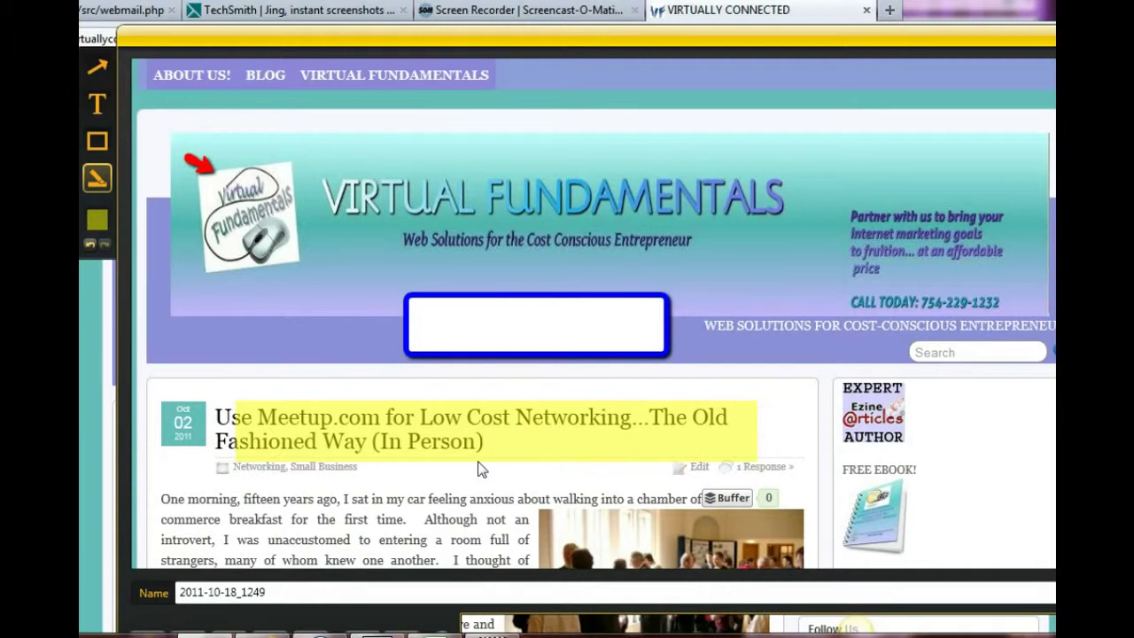
{"action": "left_click", "coordinate": [492, 355]}
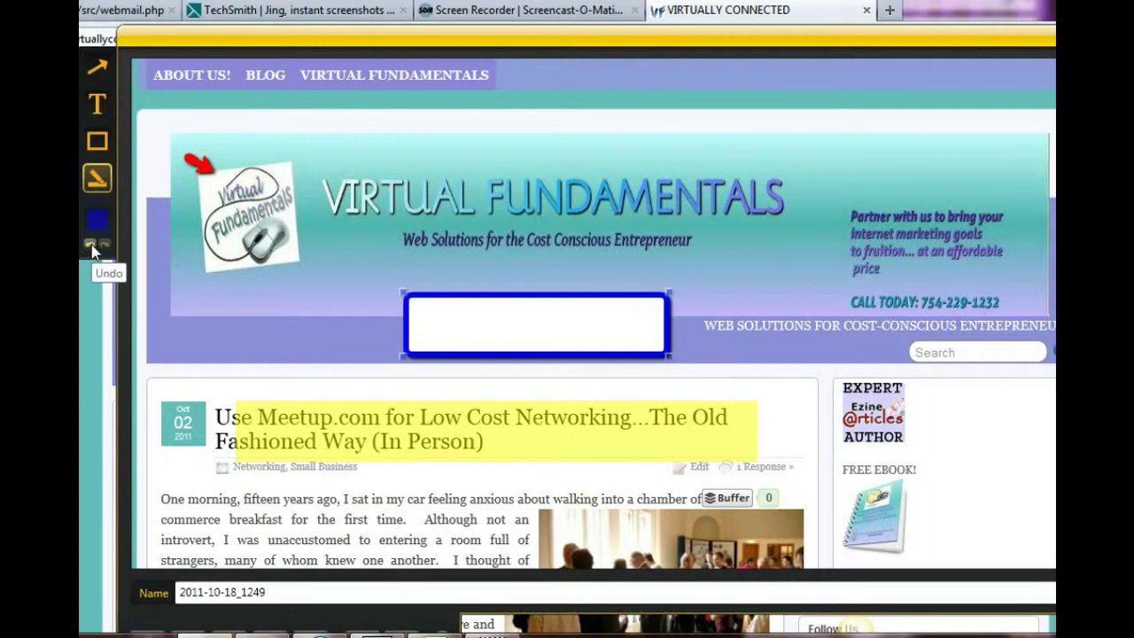
Step: Nudge the Jing capture window up slightly and discard the annotated capture
{"action": "mouse_move", "coordinate": [254, 39]}
{"action": "left_mouse_down"}
{"action": "mouse_move", "coordinate": [238, 70]}
{"action": "mouse_move", "coordinate": [239, 32]}
{"action": "mouse_move", "coordinate": [253, 27]}
{"action": "left_mouse_up"}
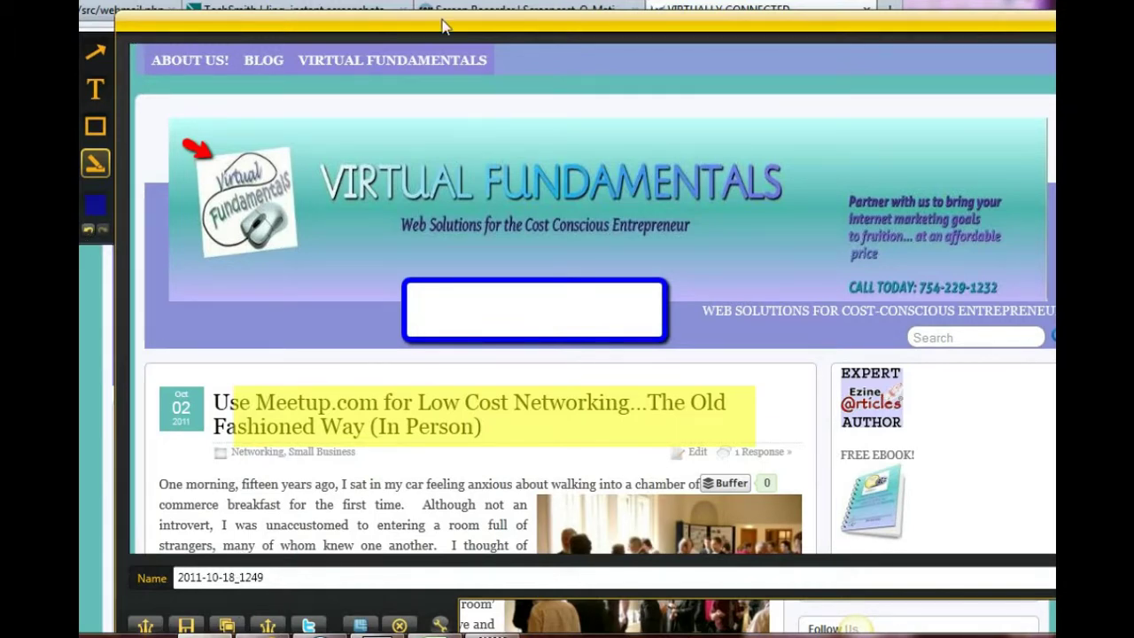
{"action": "left_click_drag", "start_coordinate": [445, 28], "coordinate": [446, 18]}
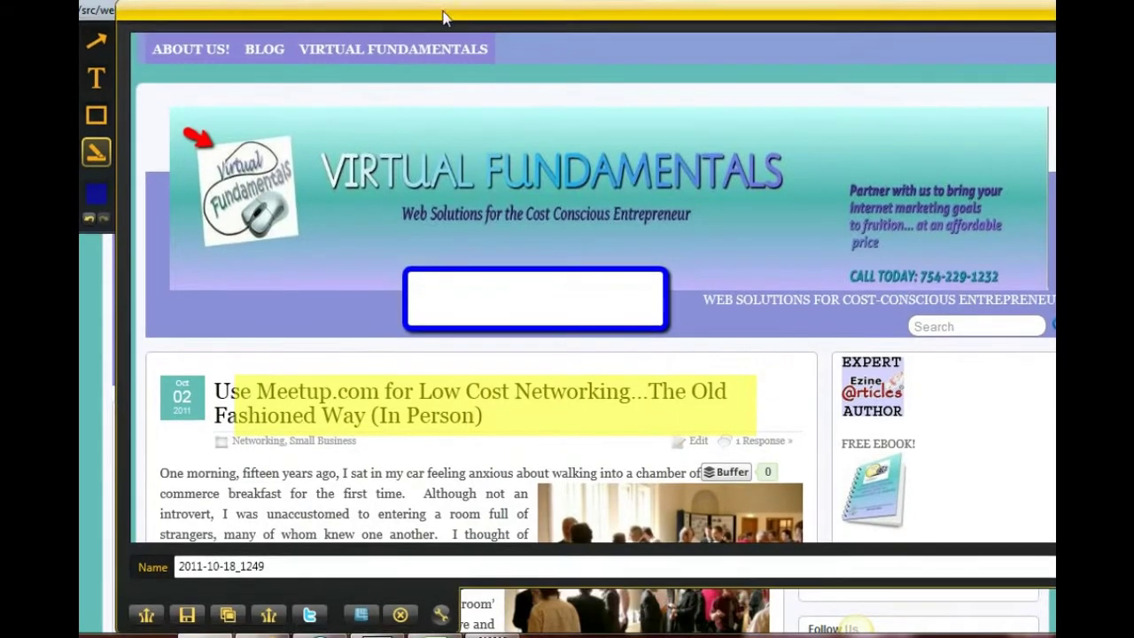
{"action": "left_click", "coordinate": [401, 614]}
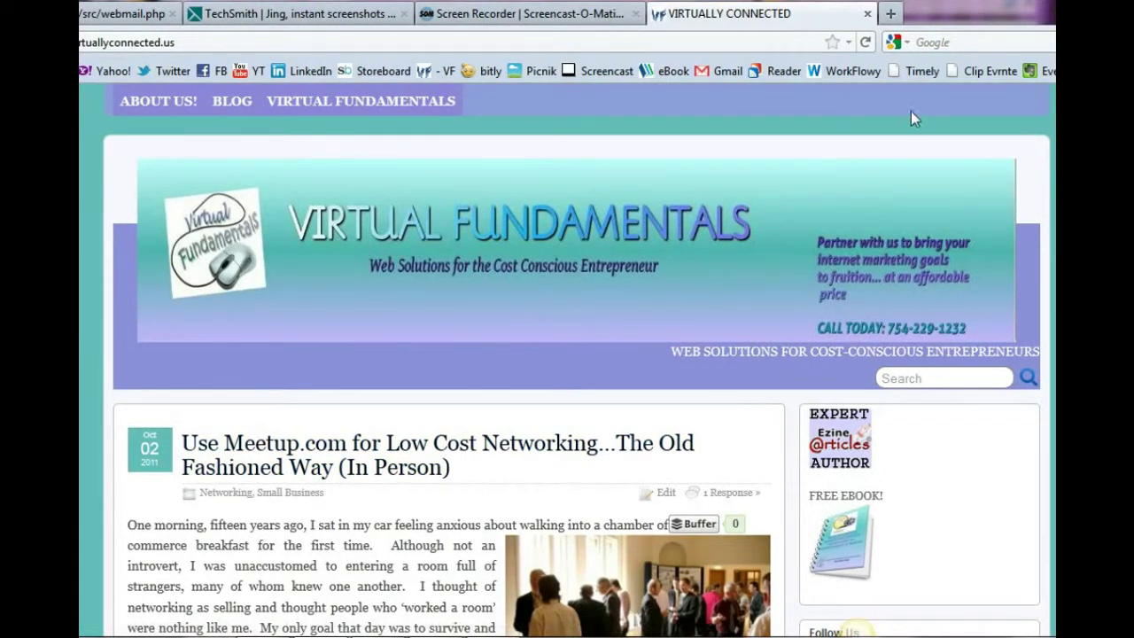
Step: Mark a 1017 × 598 region over the blog page and start recording video with the microphone on
{"action": "left_click", "coordinate": [856, 629]}
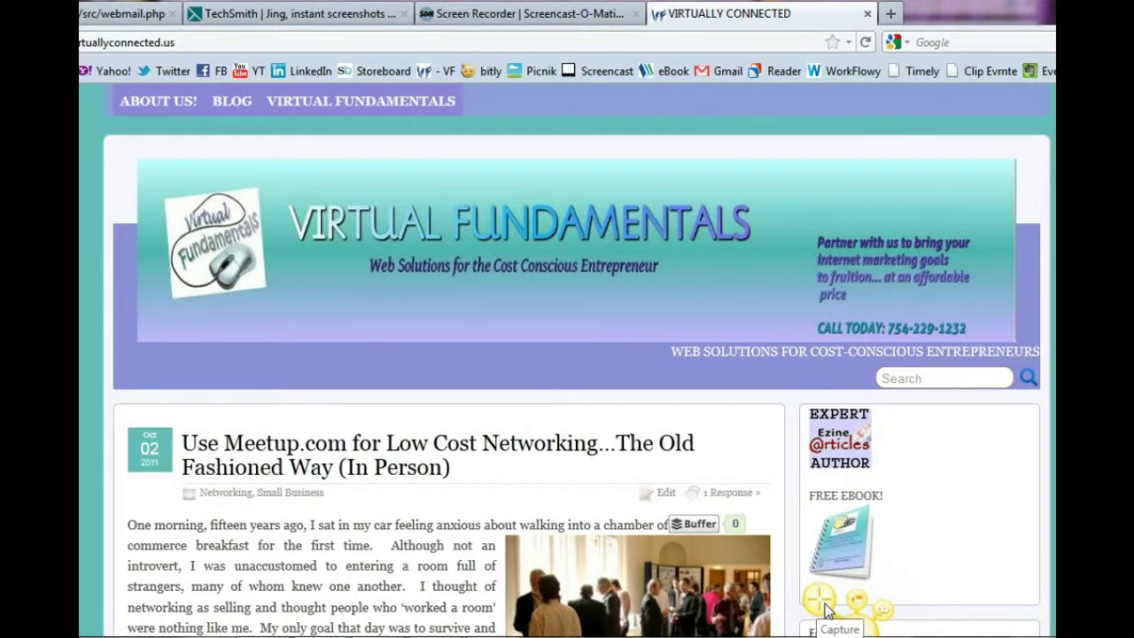
{"action": "left_click", "coordinate": [826, 609]}
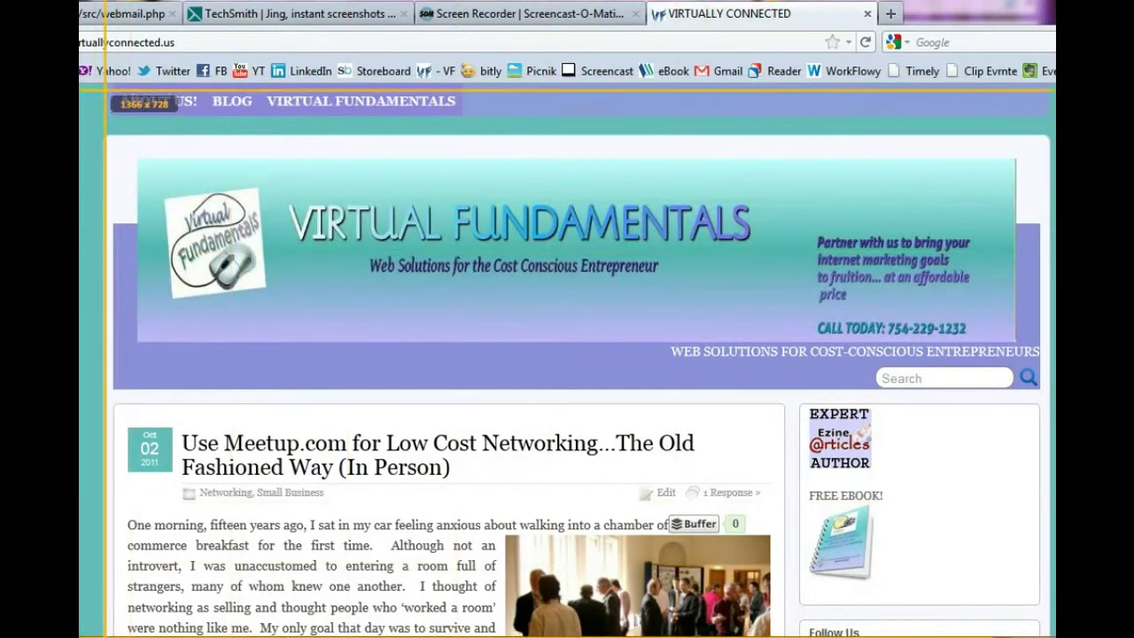
{"action": "left_click_drag", "start_coordinate": [105, 84], "coordinate": [1050, 637]}
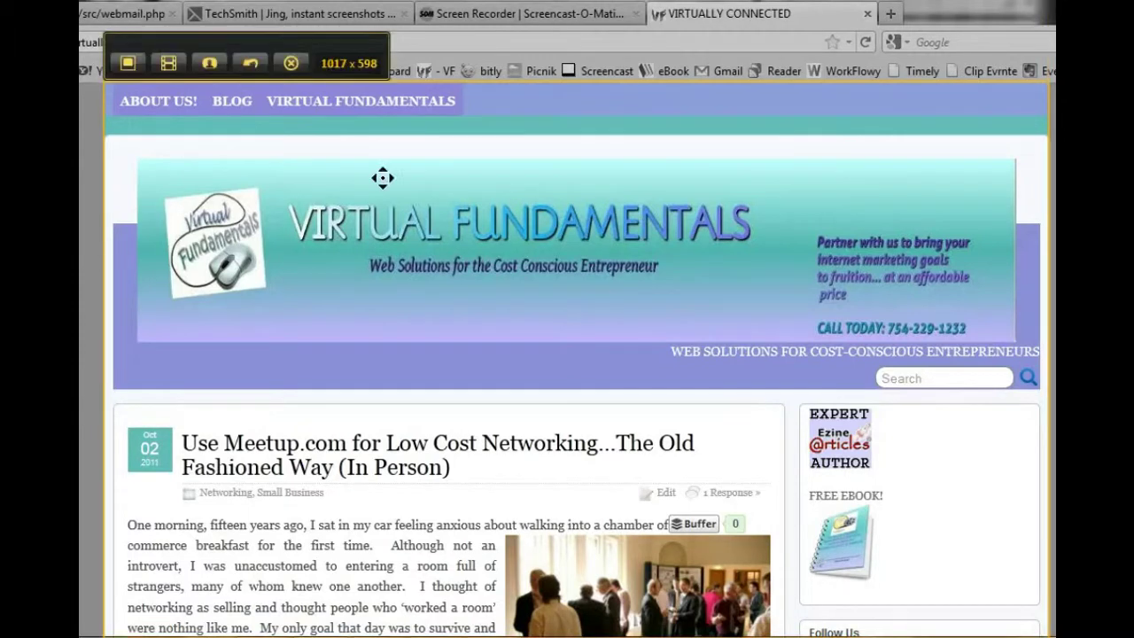
{"action": "left_click", "coordinate": [169, 64]}
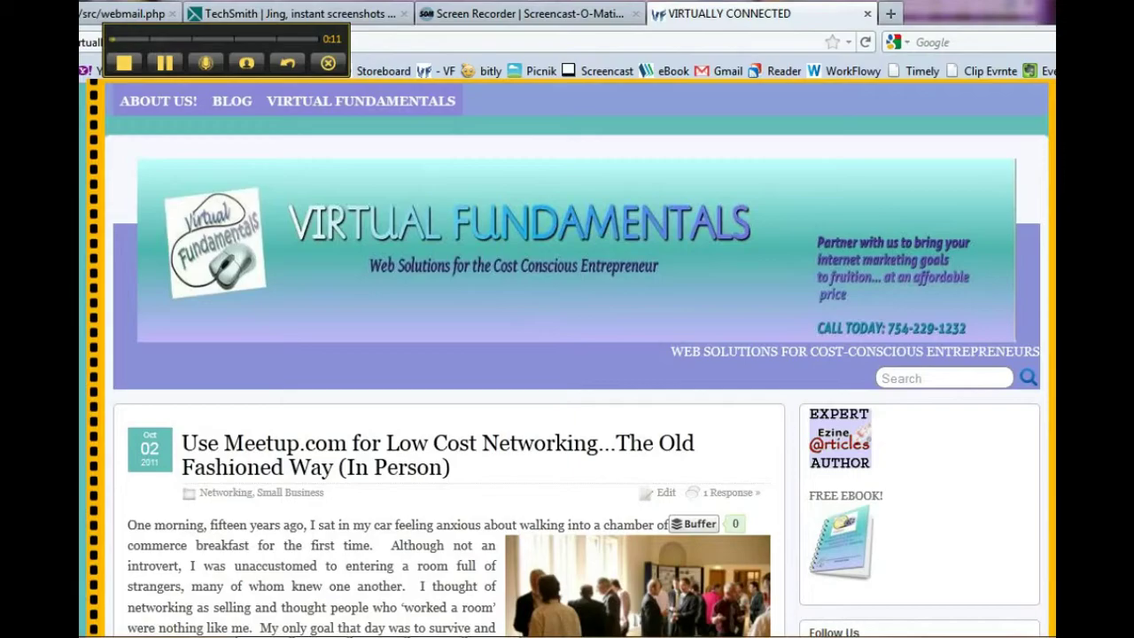
Step: While recording, scroll the blog down through several posts and back up to the site header
{"action": "scroll", "coordinate": [567, 355], "scroll_direction": "down", "scroll_amount": 20}
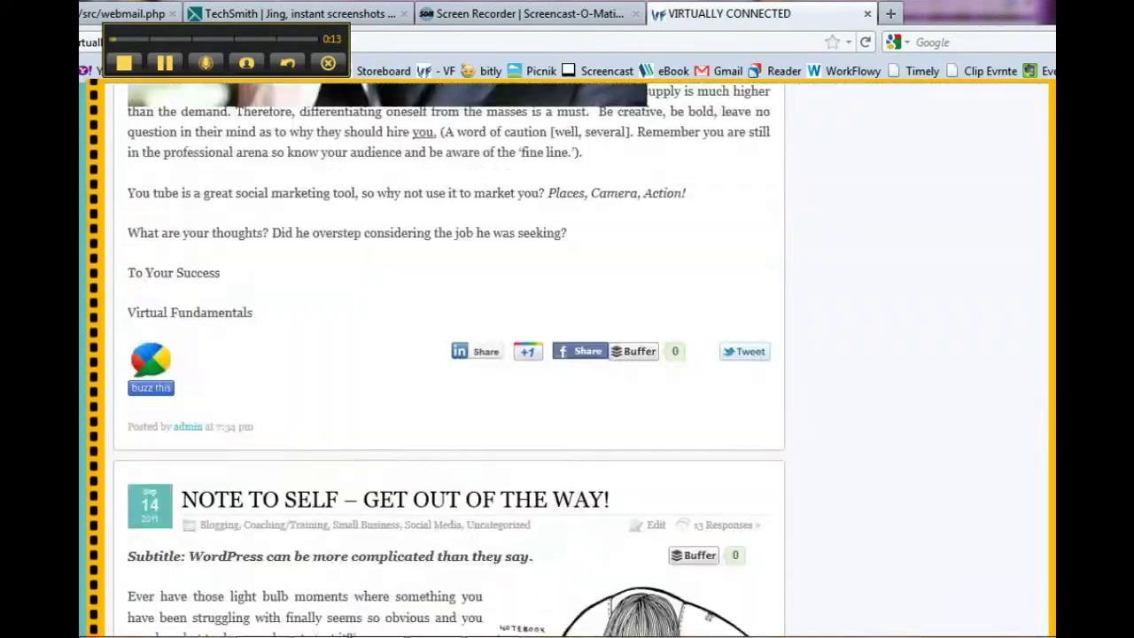
{"action": "scroll", "coordinate": [431, 354], "scroll_direction": "down", "scroll_amount": 20}
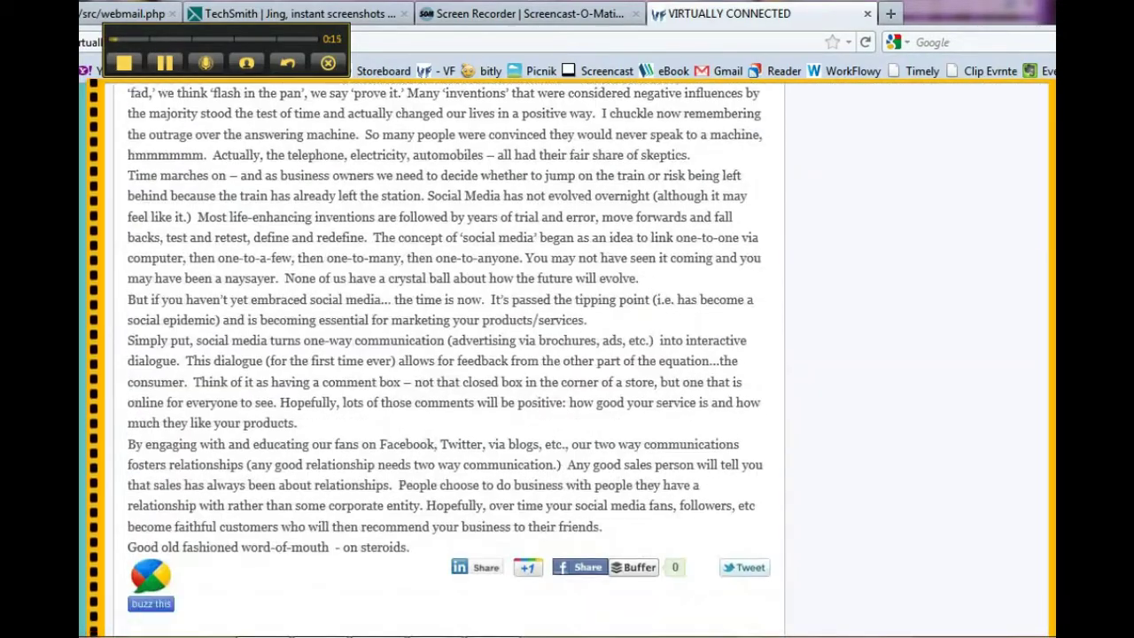
{"action": "scroll", "coordinate": [430, 354], "scroll_direction": "down", "scroll_amount": 3}
{"action": "scroll", "coordinate": [430, 355], "scroll_direction": "up", "scroll_amount": 20}
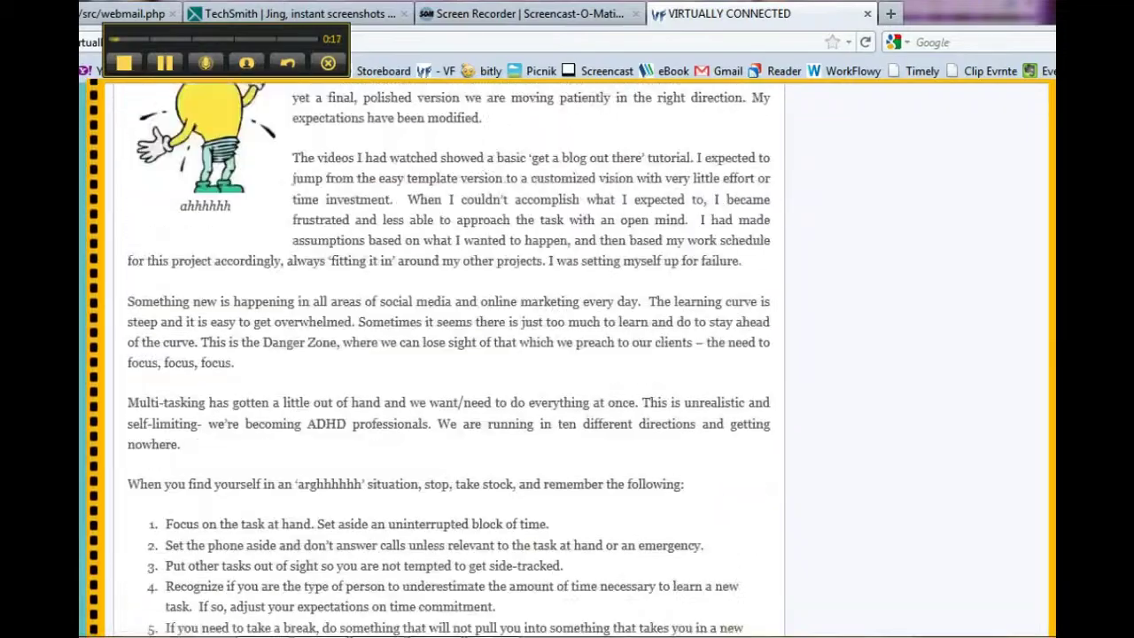
{"action": "scroll", "coordinate": [431, 355], "scroll_direction": "up", "scroll_amount": 20}
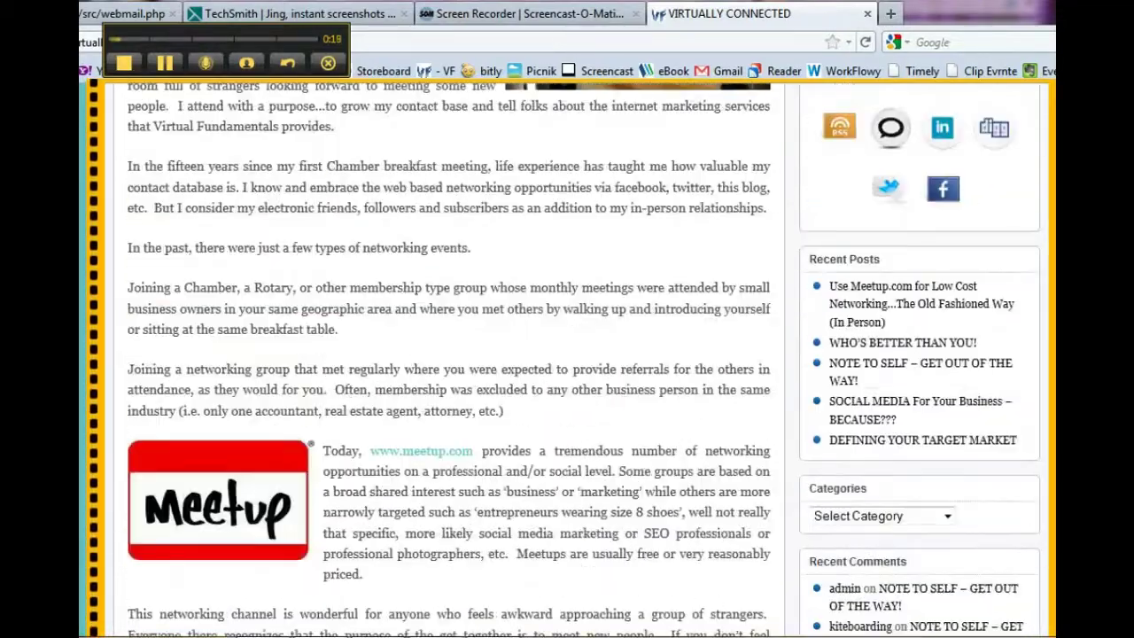
{"action": "scroll", "coordinate": [568, 355], "scroll_direction": "up", "scroll_amount": 1}
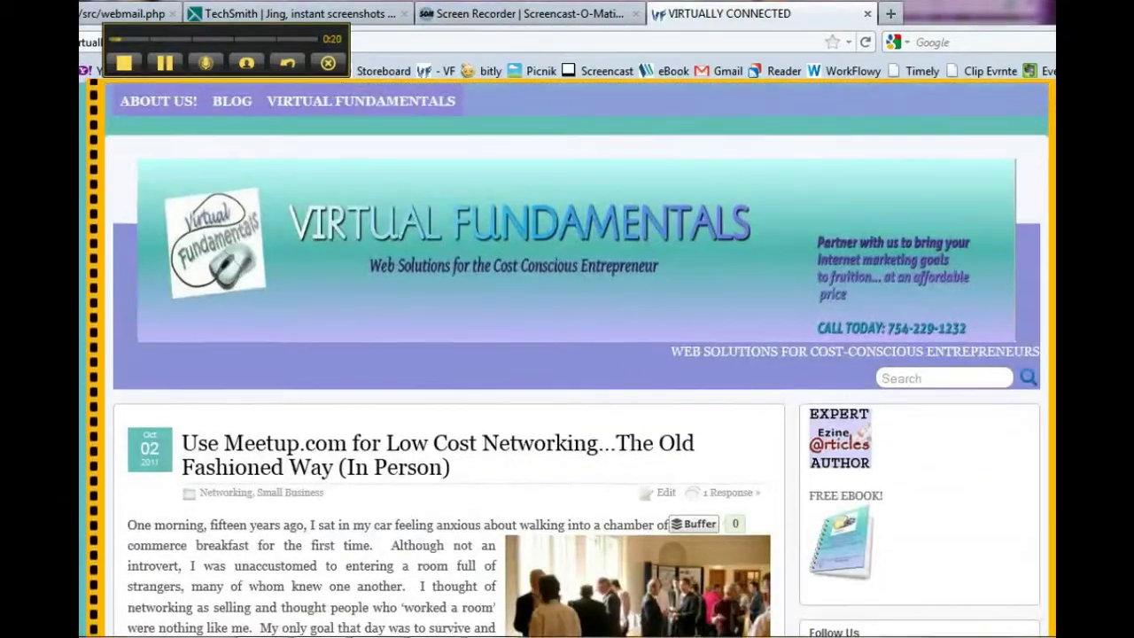
Step: Stop the recording and play back the 2011-10-18_1254 video in Jing's preview
{"action": "left_click", "coordinate": [124, 64]}
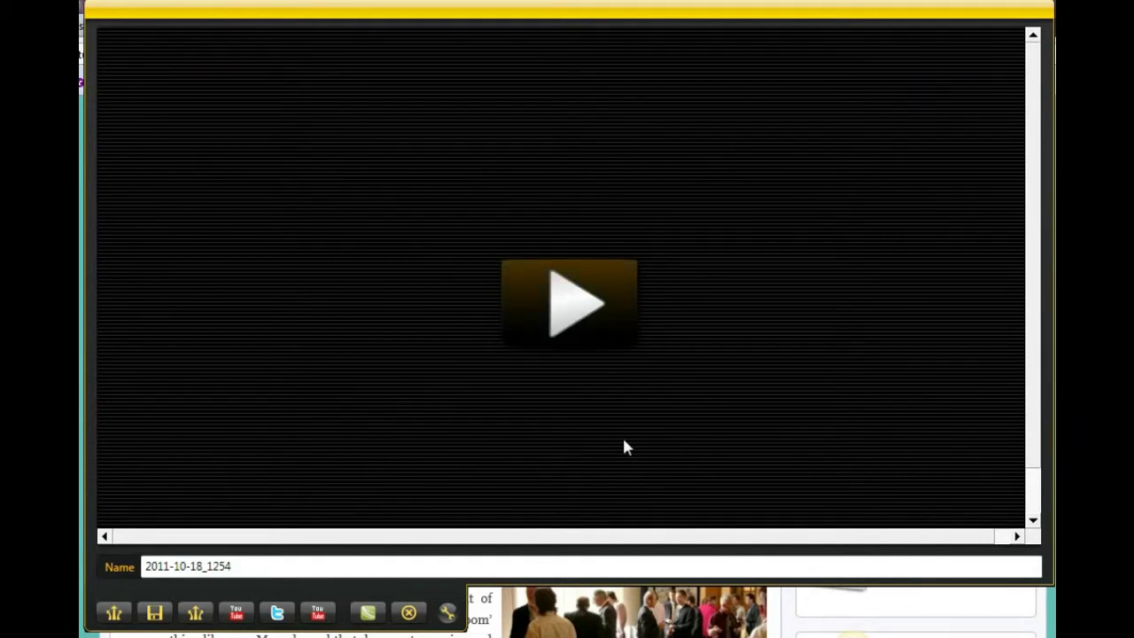
{"action": "left_click", "coordinate": [578, 314]}
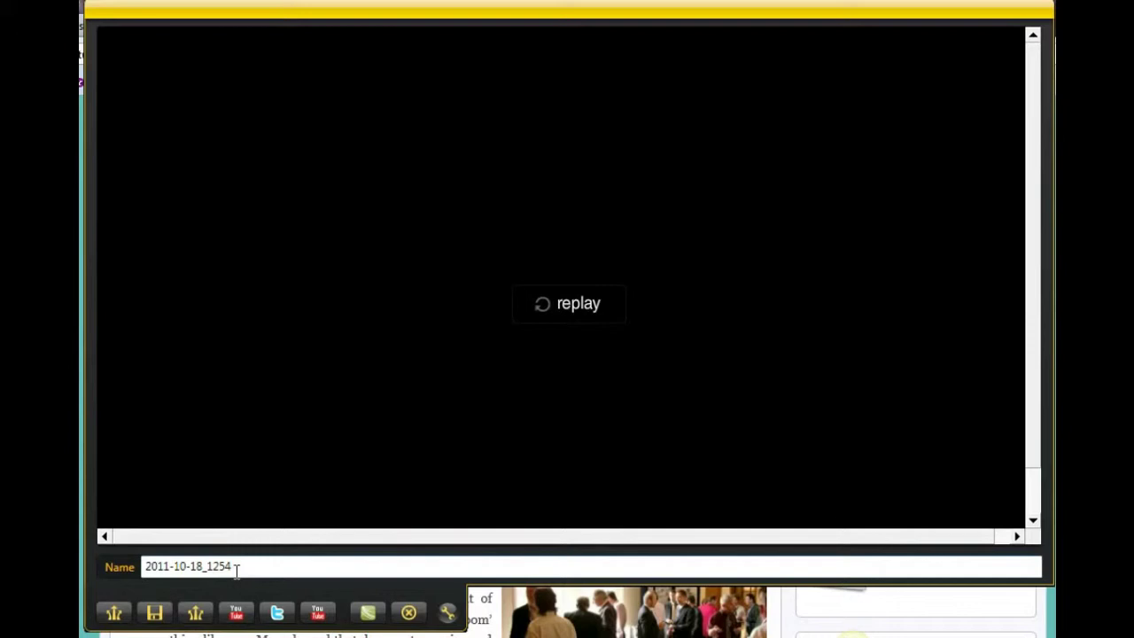
Step: Replace the default capture name with Test3
{"action": "left_click_drag", "start_coordinate": [248, 567], "coordinate": [142, 572]}
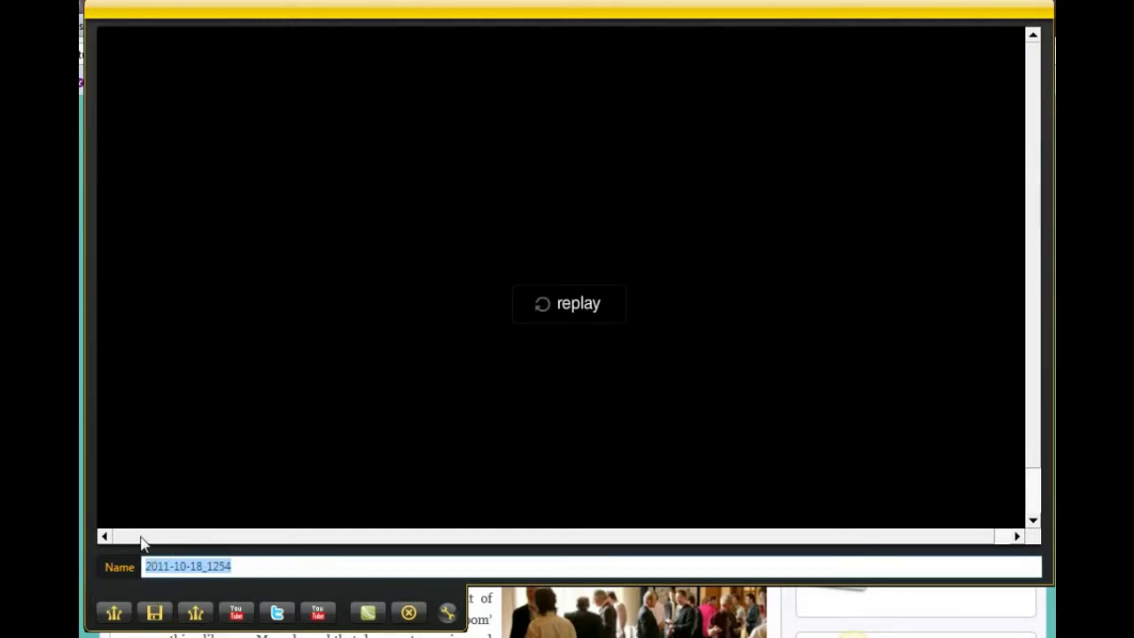
{"action": "type", "text": "Test3"}
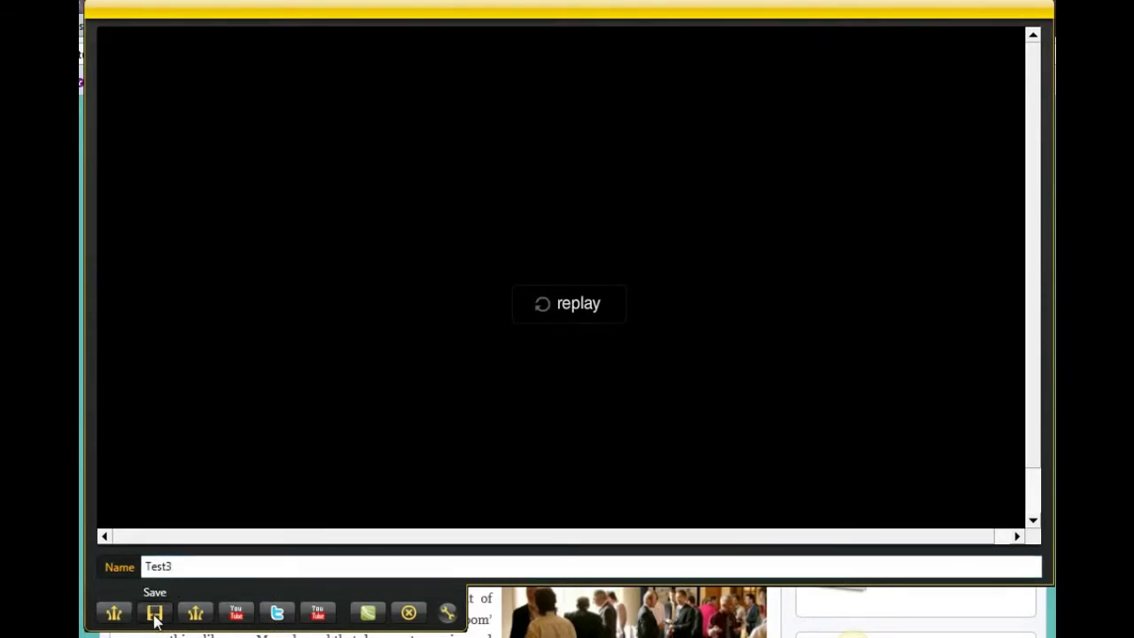
Step: Save Test3 as an MP4 file in the JING folder under My Videos
{"action": "left_click", "coordinate": [154, 613]}
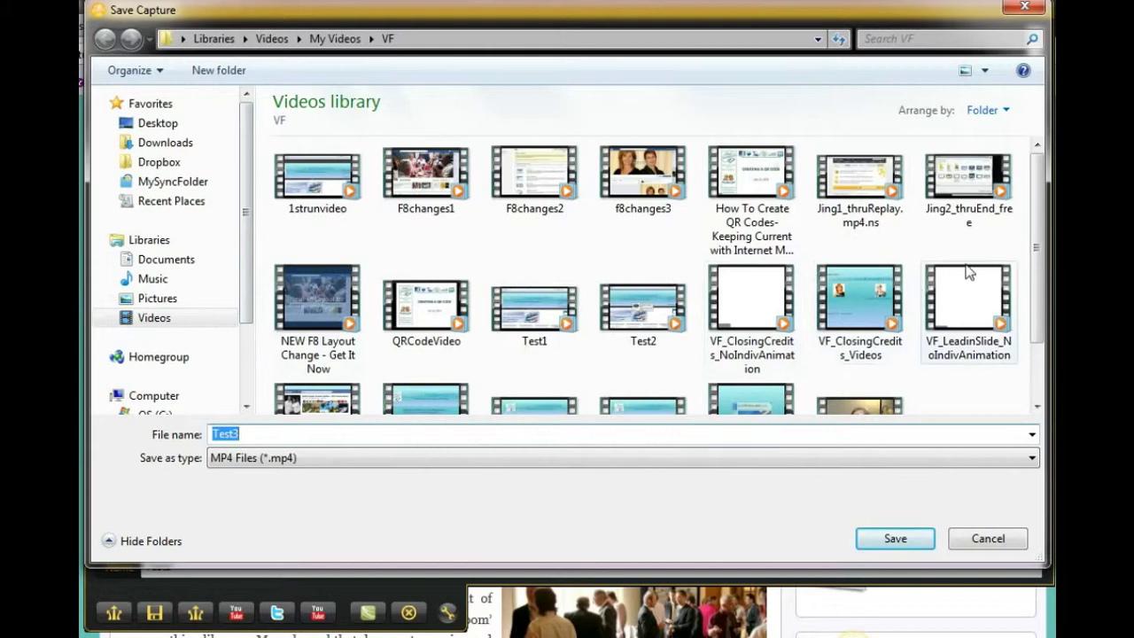
{"action": "scroll", "coordinate": [1044, 301], "scroll_direction": "down", "scroll_amount": 3}
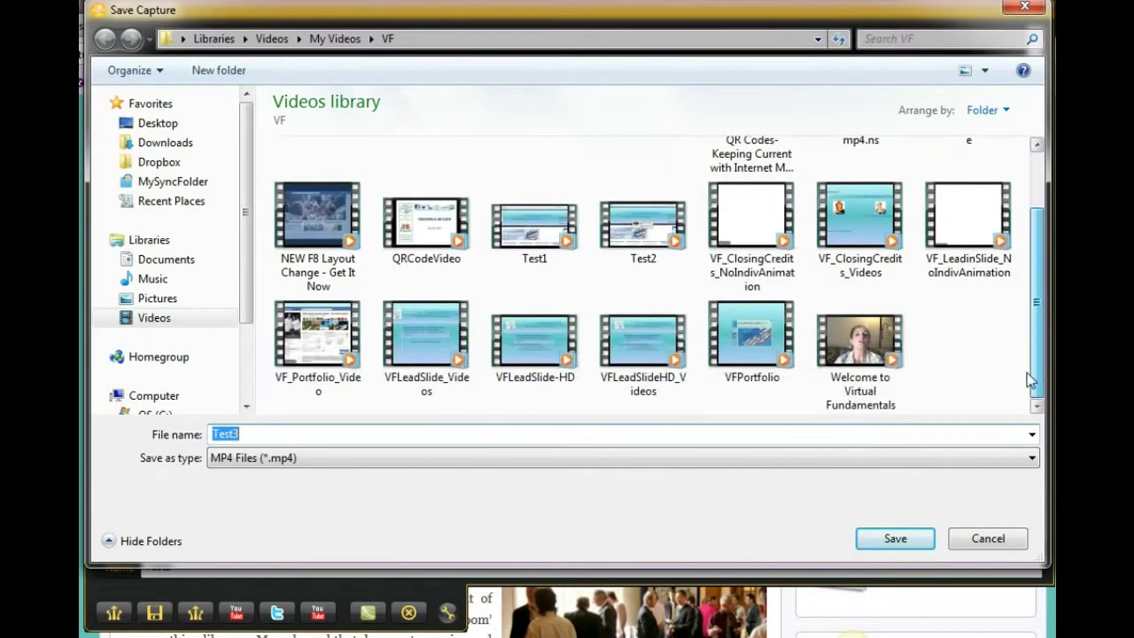
{"action": "scroll", "coordinate": [1030, 379], "scroll_direction": "up", "scroll_amount": 3}
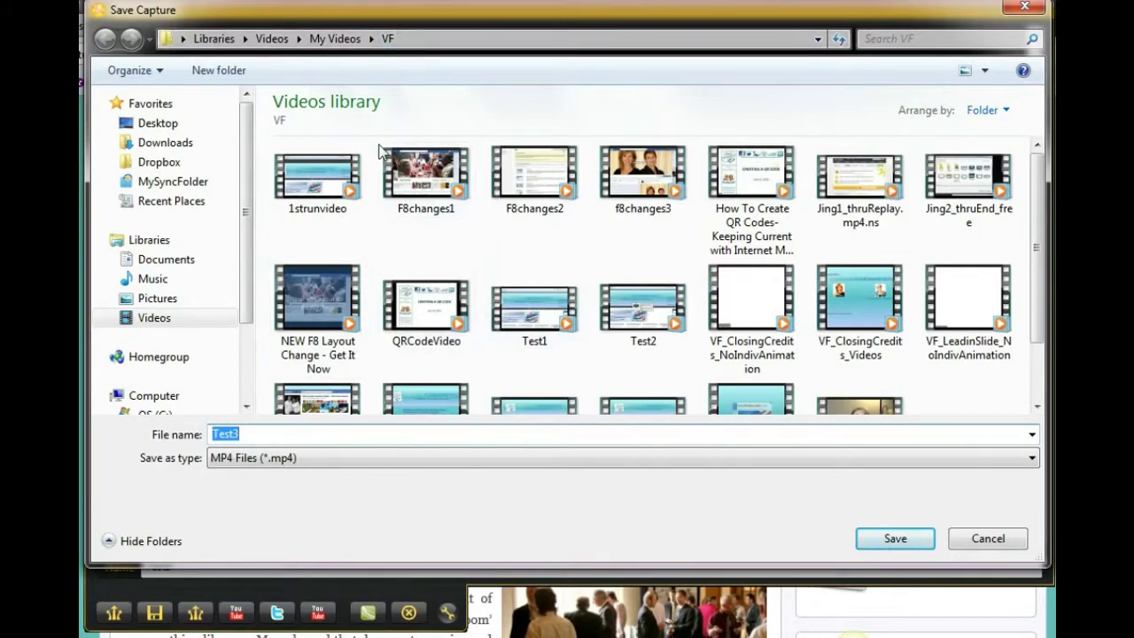
{"action": "left_click", "coordinate": [335, 39]}
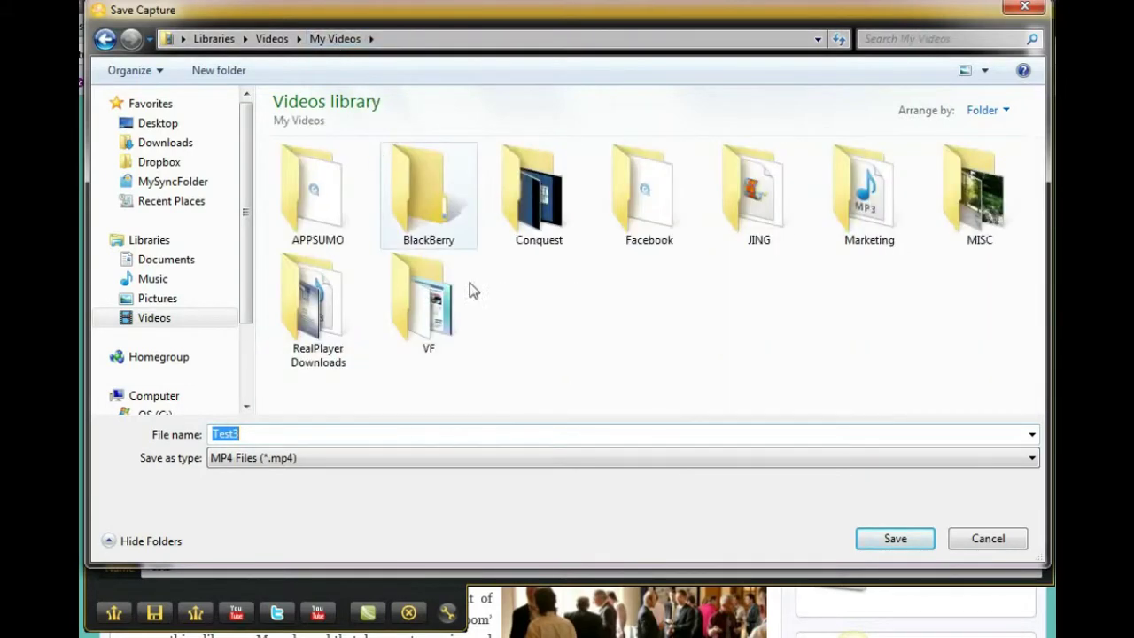
{"action": "double_click", "coordinate": [772, 233]}
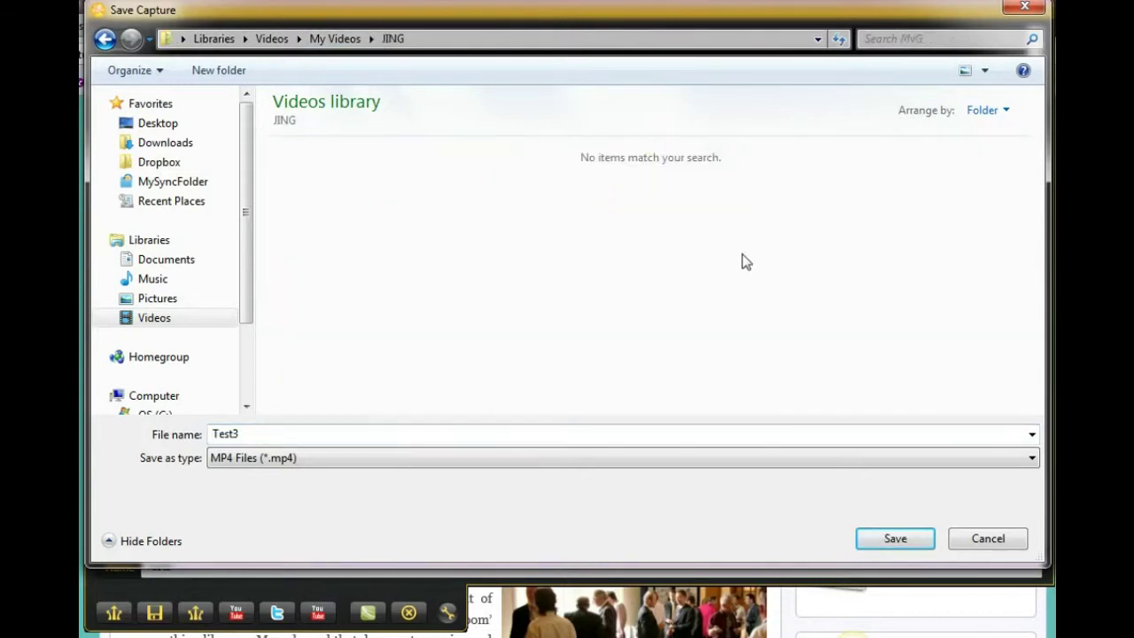
{"action": "left_click", "coordinate": [324, 461]}
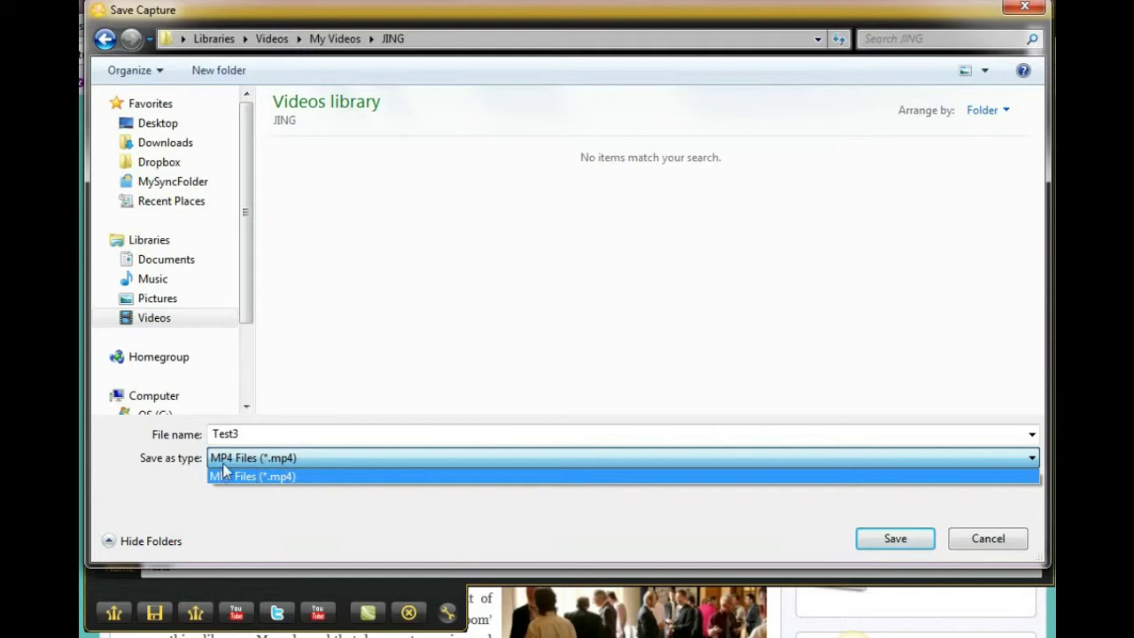
{"action": "left_click", "coordinate": [295, 438]}
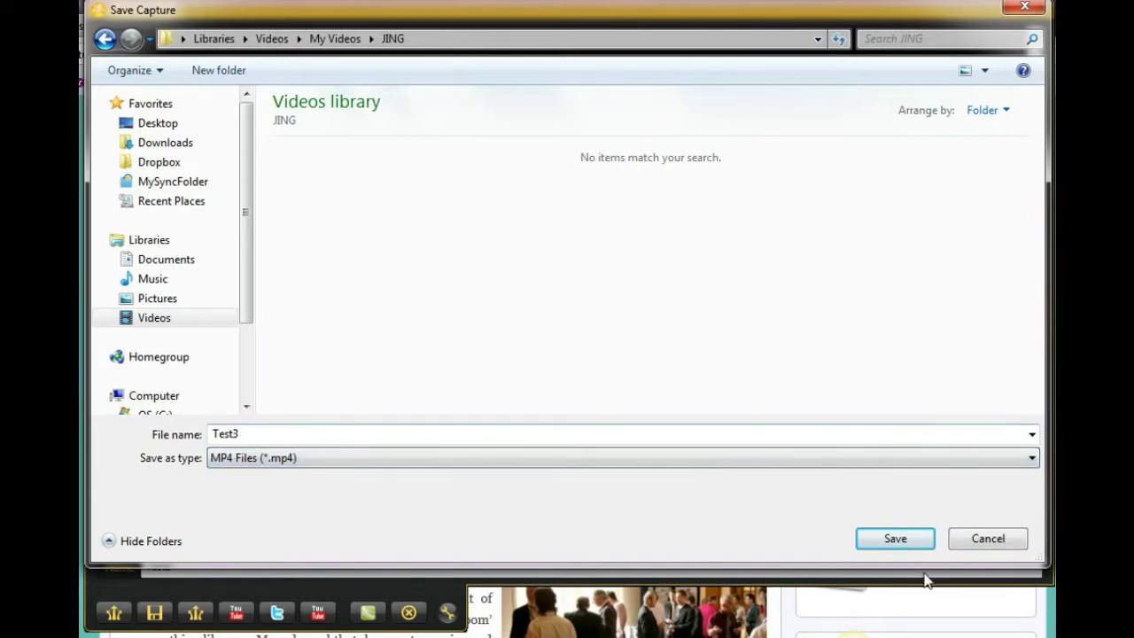
{"action": "left_click", "coordinate": [897, 542]}
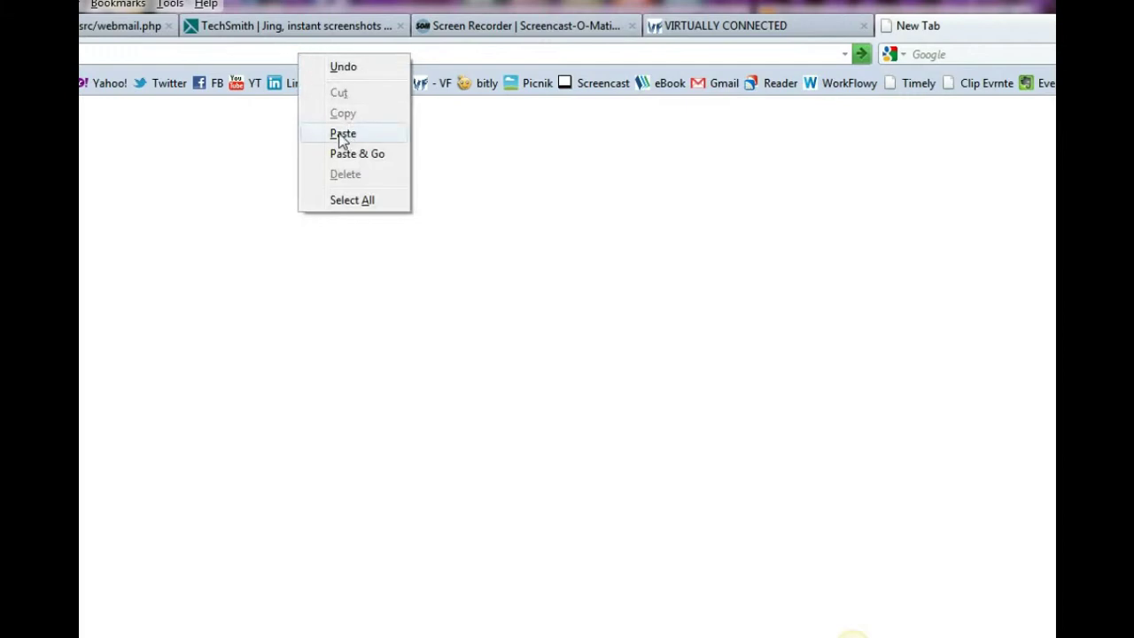
Step: Load the saved Test3.mp4 path in a new Firefox tab and open it with Windows Media Player
{"action": "left_click", "coordinate": [342, 135]}
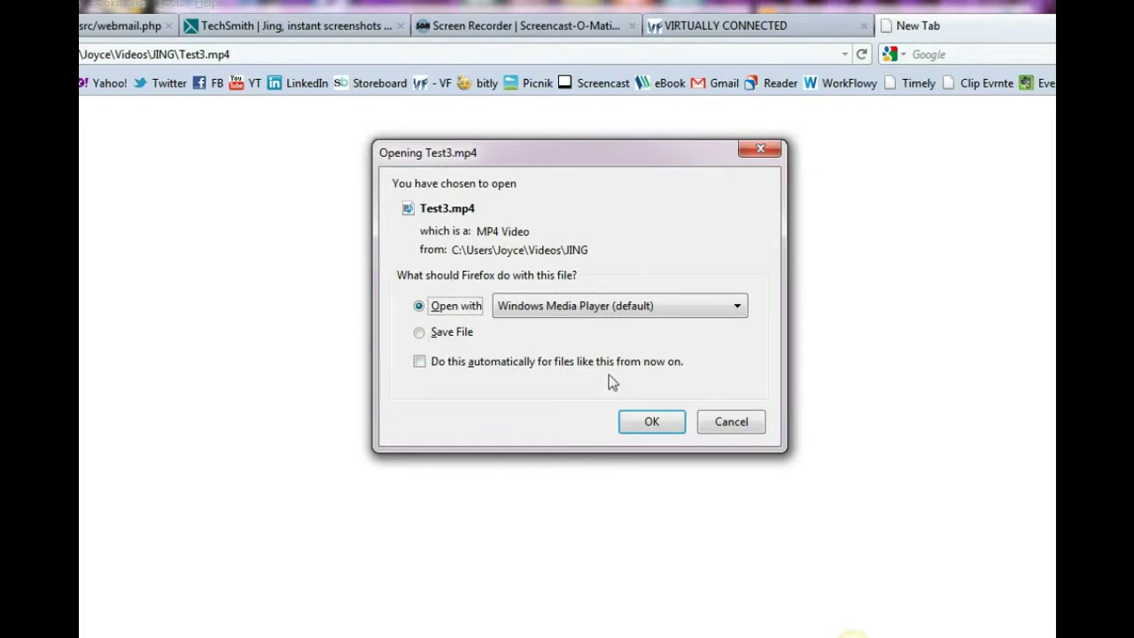
{"action": "left_click", "coordinate": [637, 425]}
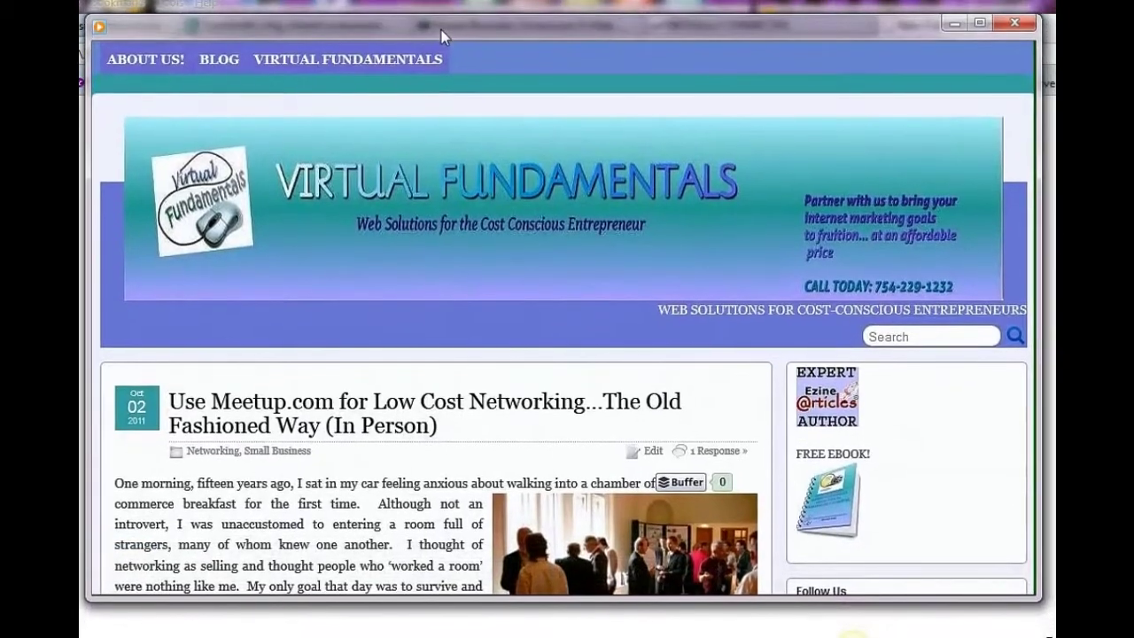
Step: Watch the Test3.mp4 blog recording play in Windows Media Player, then close the player
{"action": "mouse_move", "coordinate": [591, 117]}
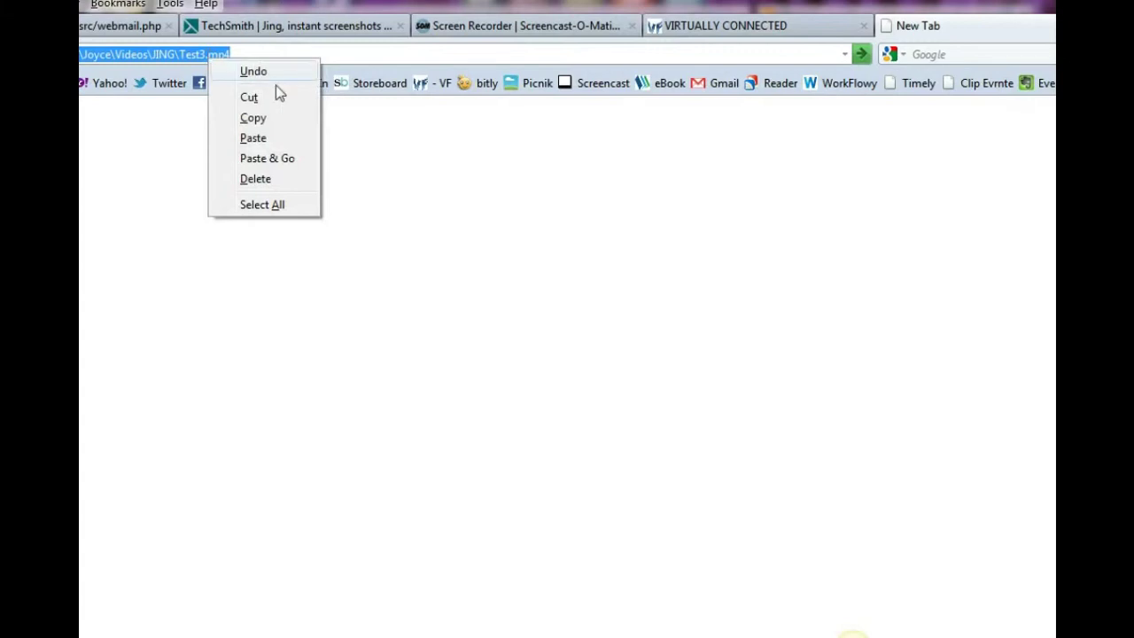
Step: Clear the Test3.mp4 path from the address bar and widen the Firefox window on both sides
{"action": "left_click", "coordinate": [249, 97]}
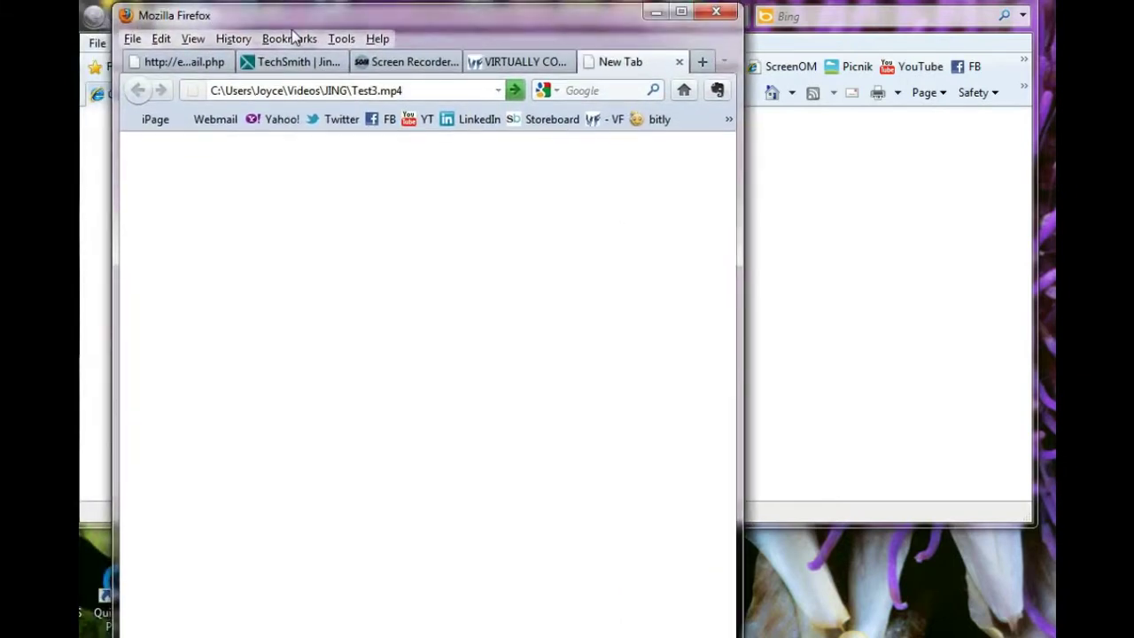
{"action": "left_click_drag", "start_coordinate": [740, 440], "coordinate": [1054, 442]}
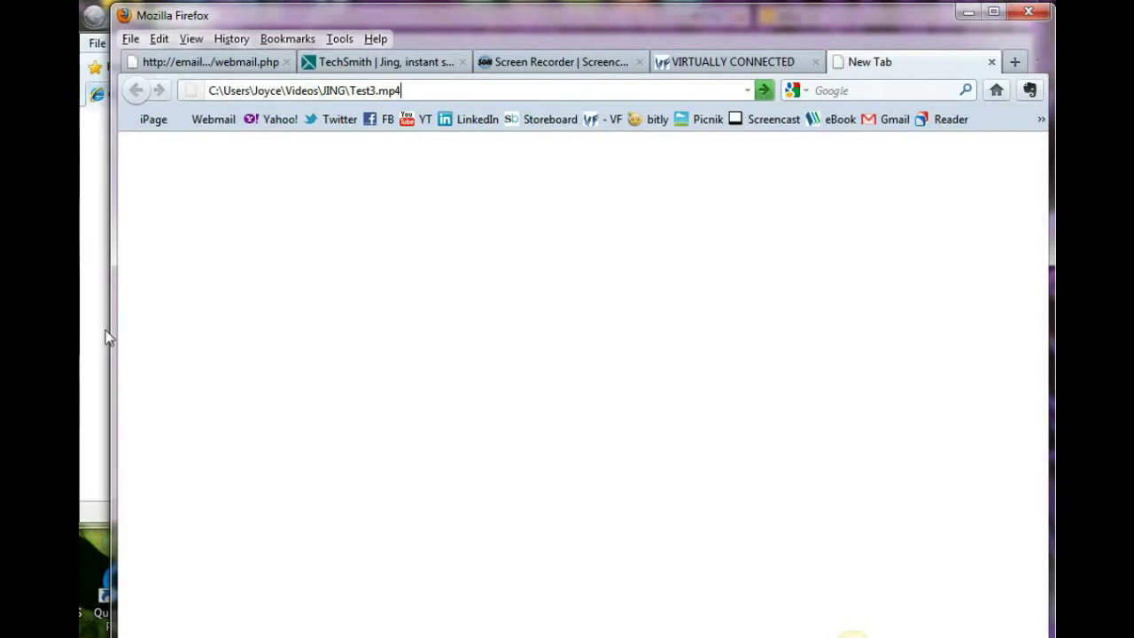
{"action": "left_click_drag", "start_coordinate": [115, 330], "coordinate": [89, 326]}
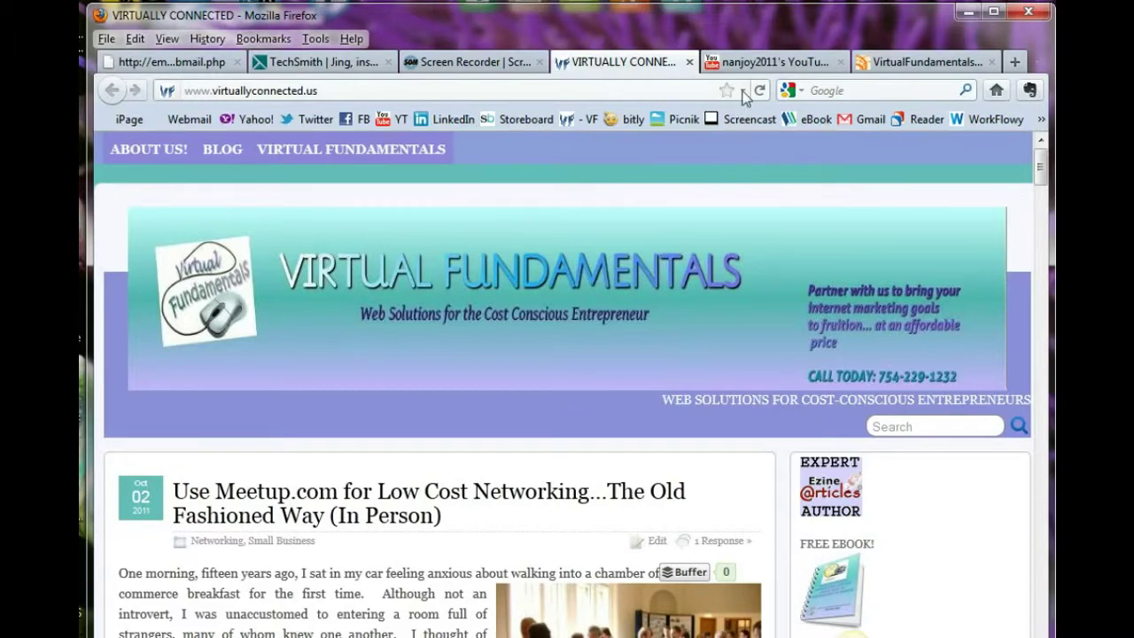
Step: Go to the YouTube channel tab and open its Video File Upload page
{"action": "left_click", "coordinate": [795, 68]}
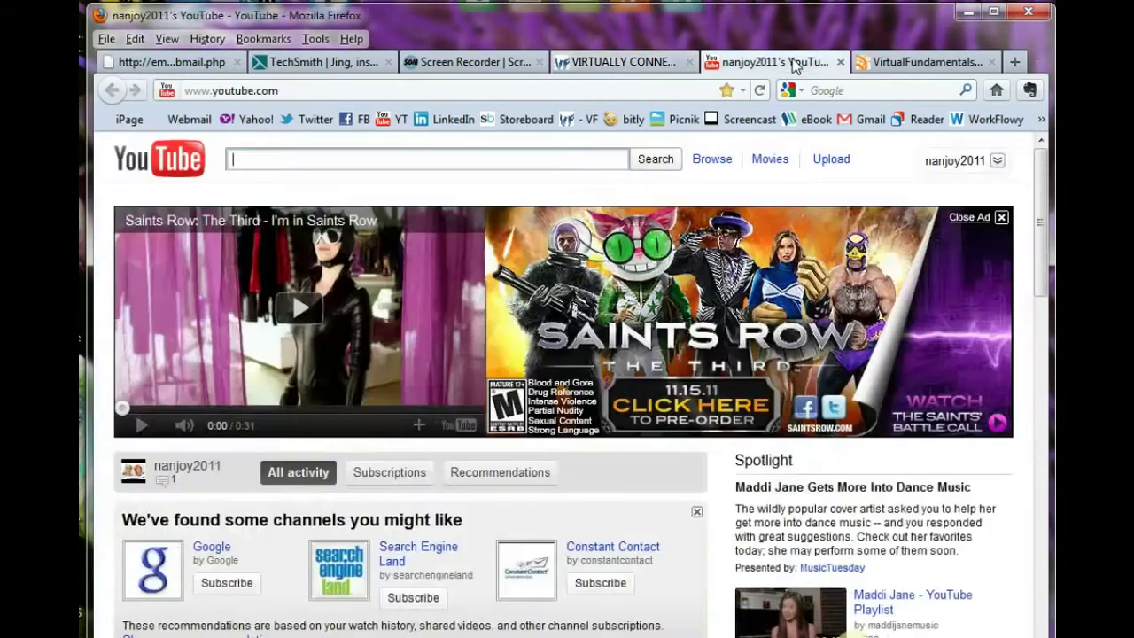
{"action": "left_click", "coordinate": [833, 166]}
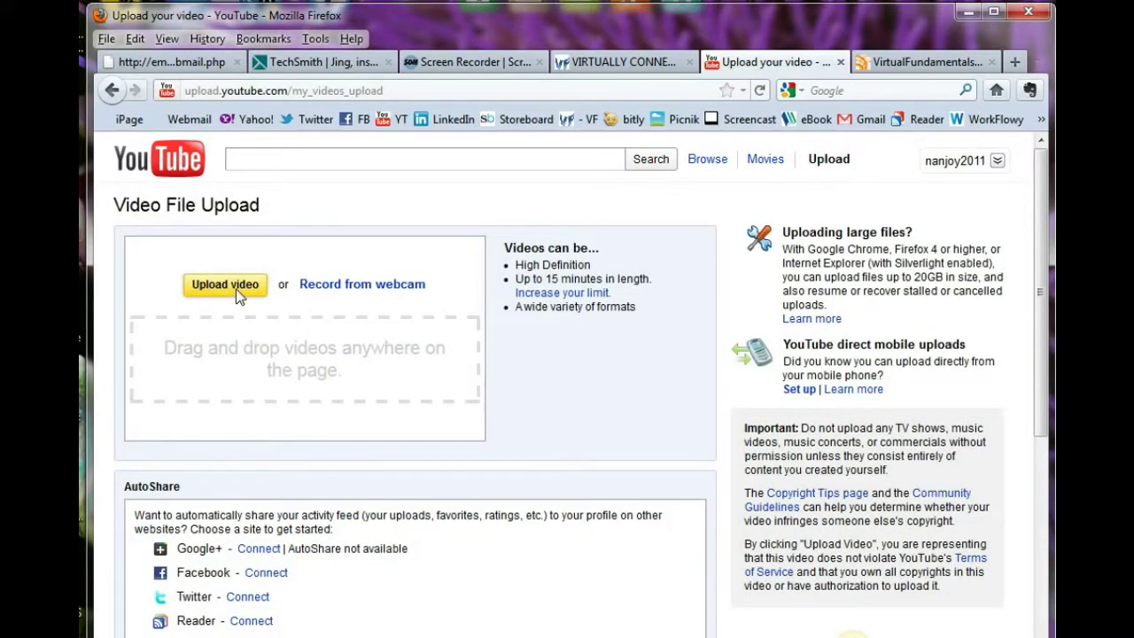
Step: Drag Test3.mp4 from the JING folder in the file picker onto YouTube's drop area to upload it
{"action": "left_click", "coordinate": [226, 284]}
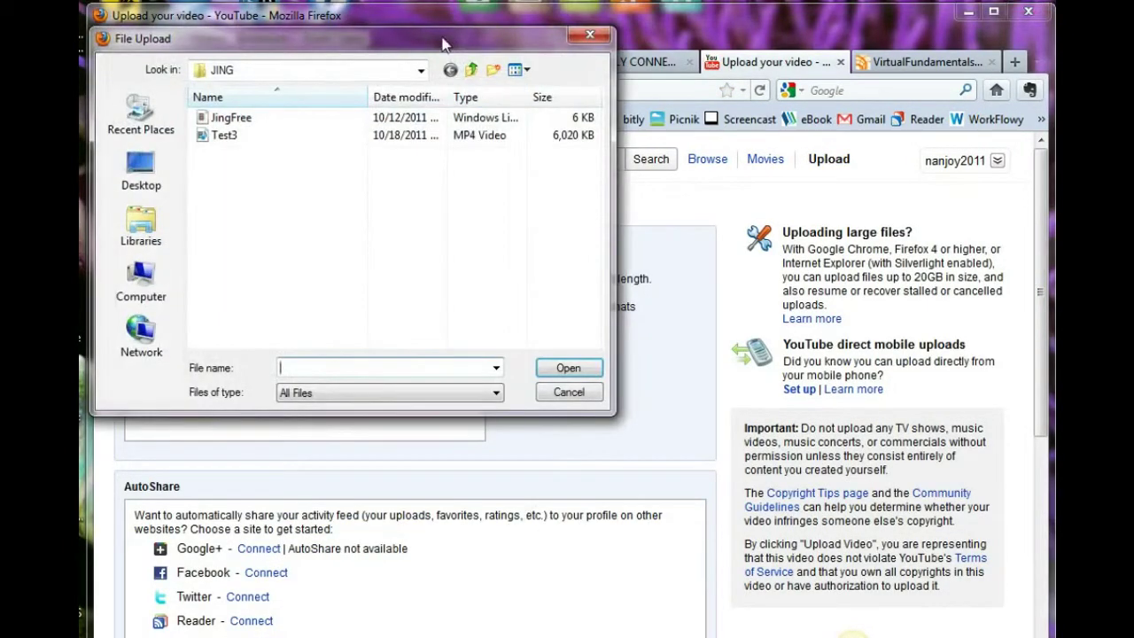
{"action": "left_click_drag", "start_coordinate": [459, 52], "coordinate": [874, 157]}
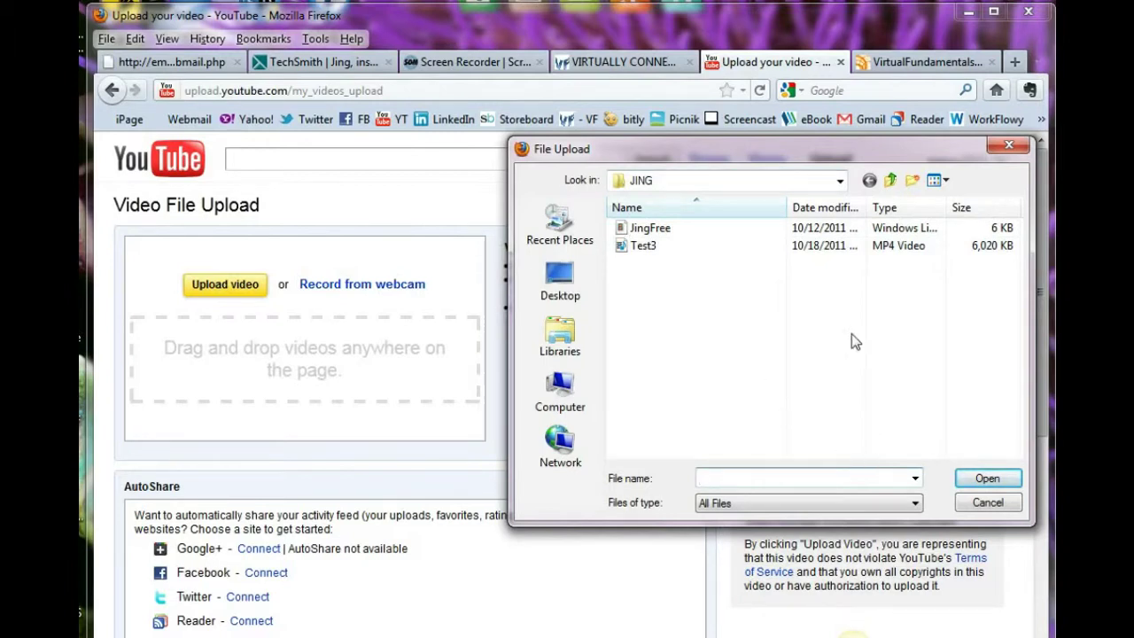
{"action": "left_click", "coordinate": [625, 250]}
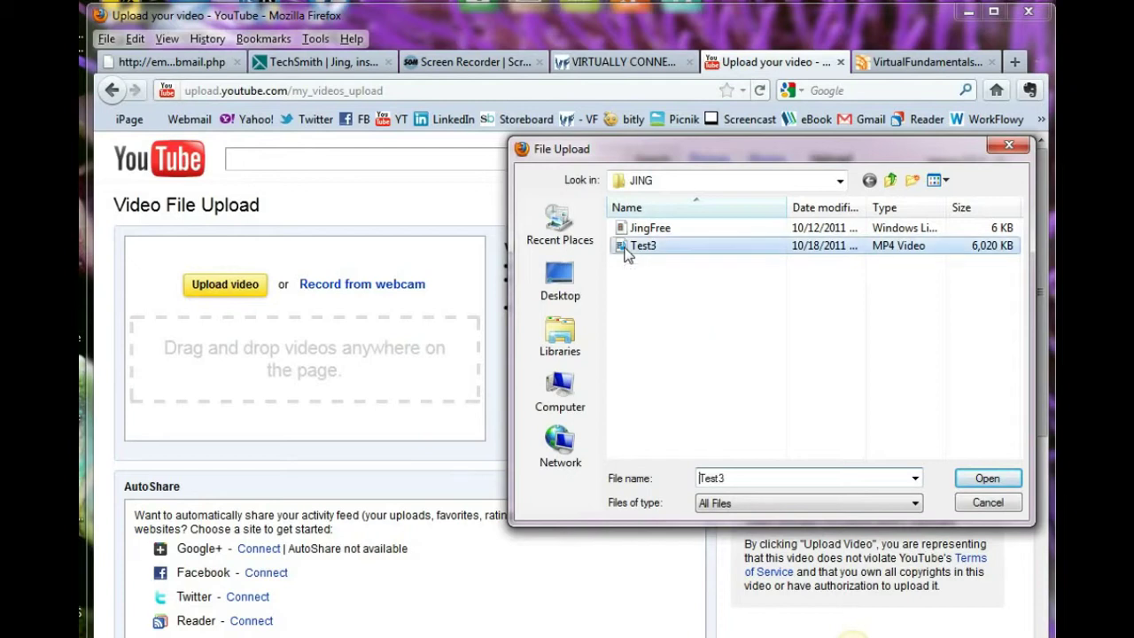
{"action": "left_click_drag", "start_coordinate": [624, 253], "coordinate": [691, 271]}
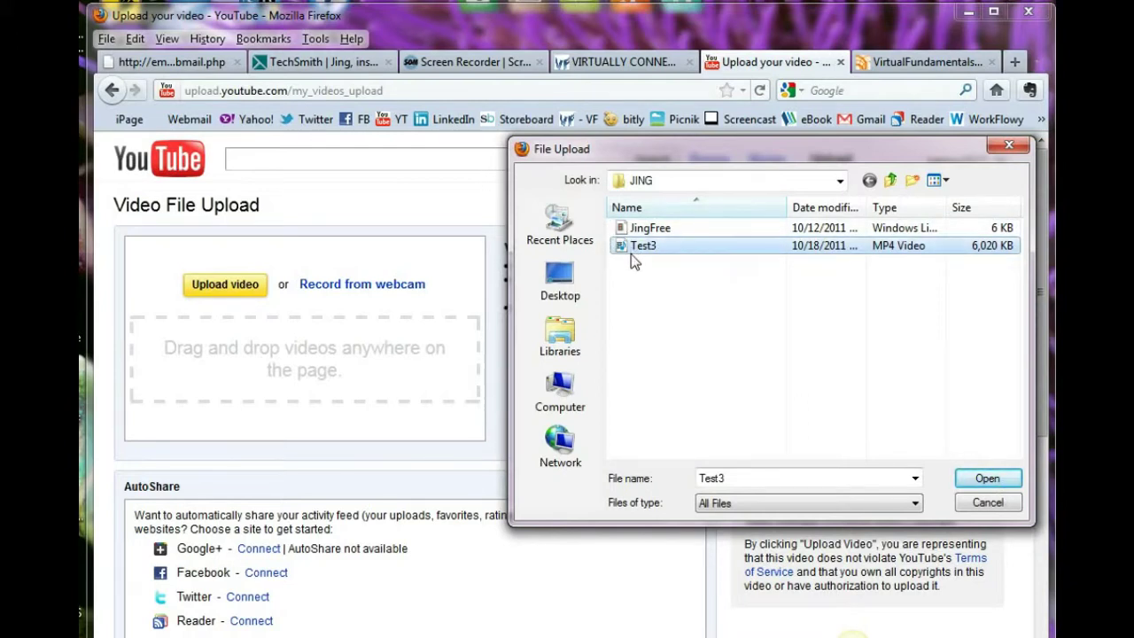
{"action": "left_click_drag", "start_coordinate": [631, 249], "coordinate": [246, 395]}
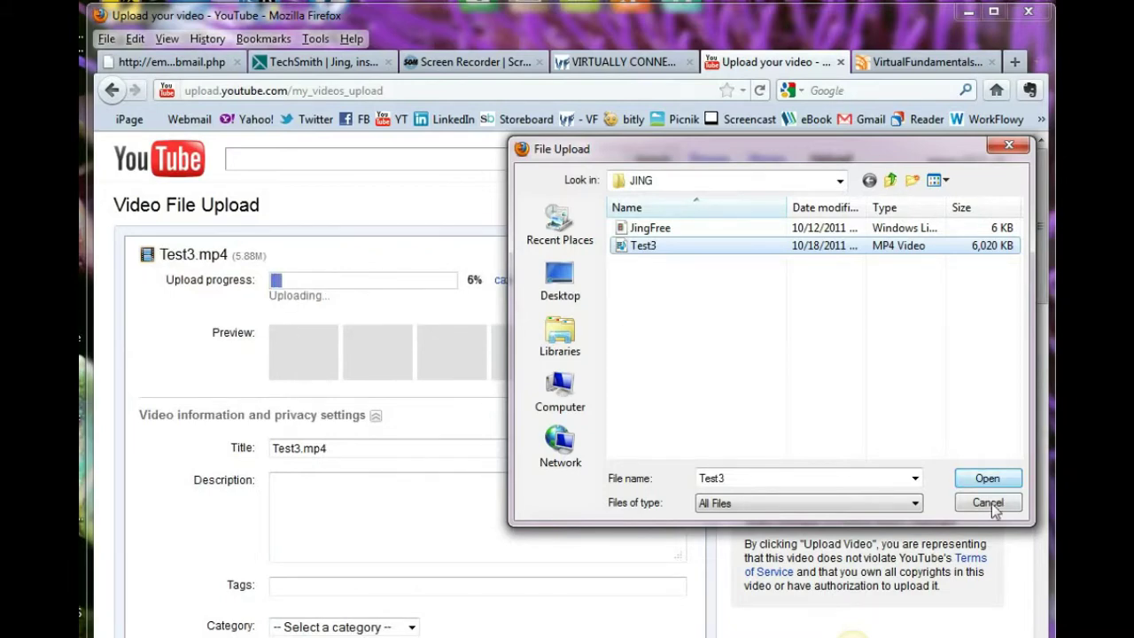
Step: Close the leftover File Upload dialog and go back to the Virtually Connected blog tab
{"action": "left_click", "coordinate": [1009, 146]}
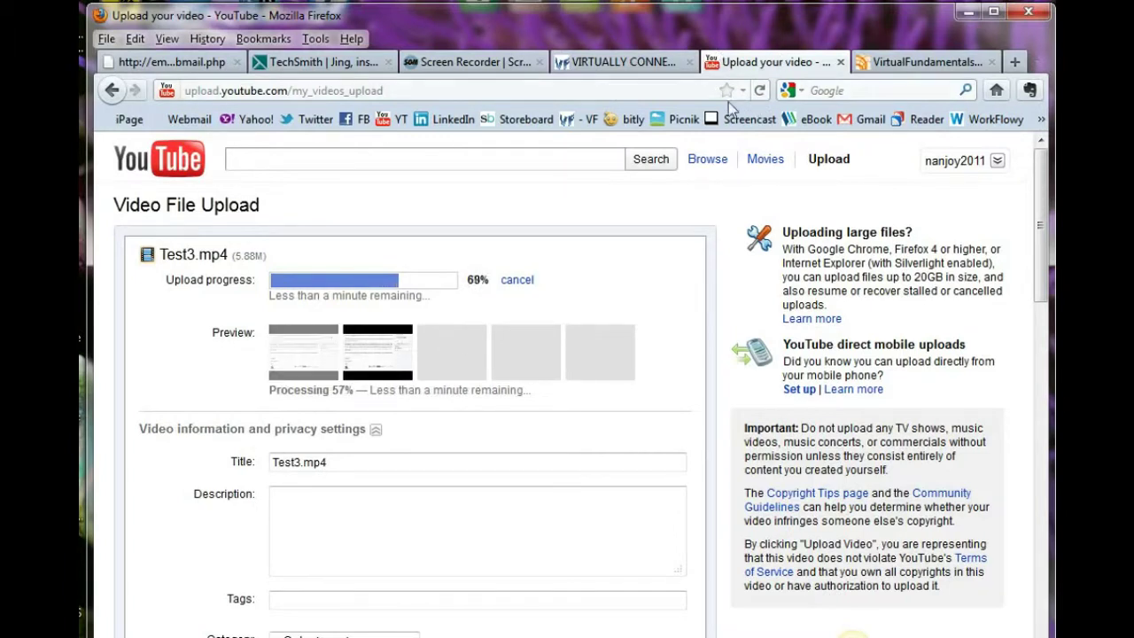
{"action": "left_click", "coordinate": [640, 62]}
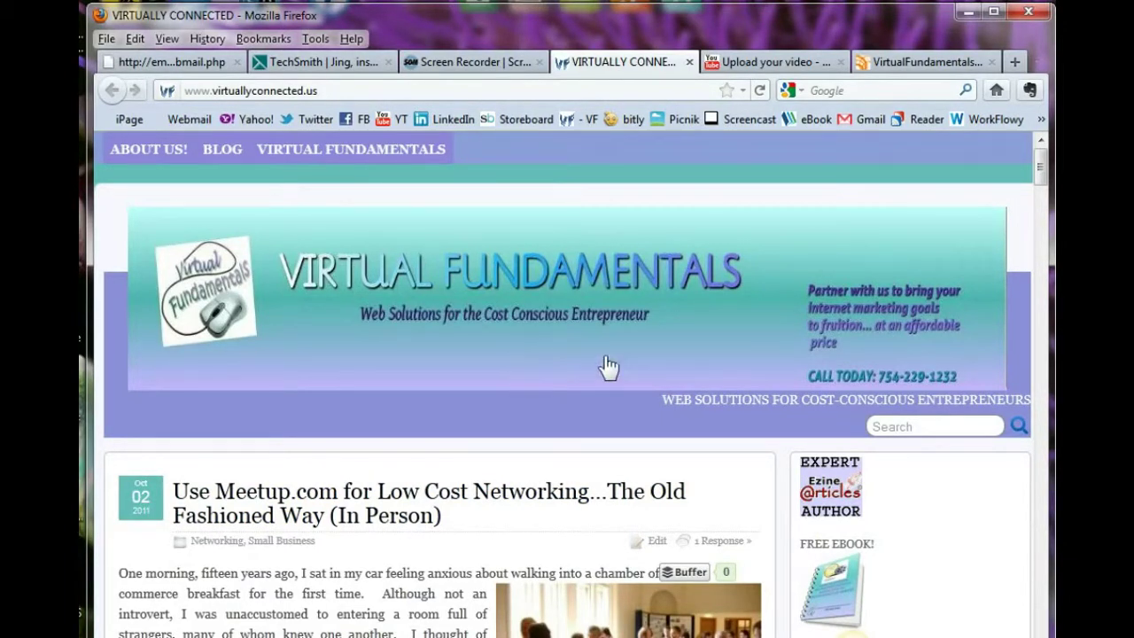
Step: Open the Jing folder in the Screencast.com library tab
{"action": "left_click", "coordinate": [926, 64]}
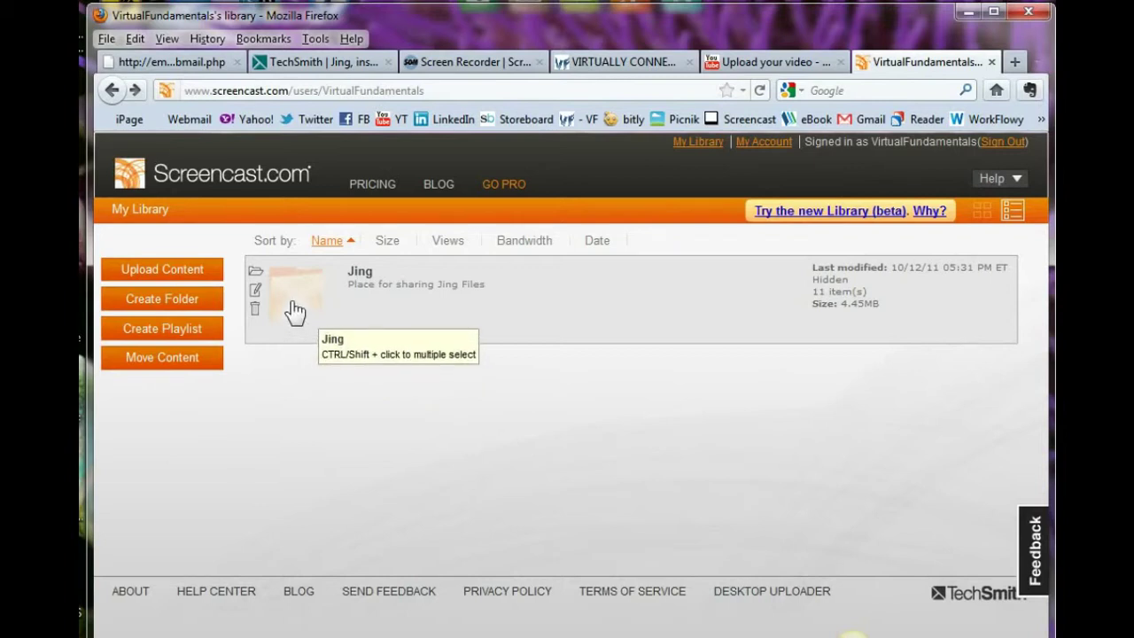
{"action": "left_click", "coordinate": [295, 310]}
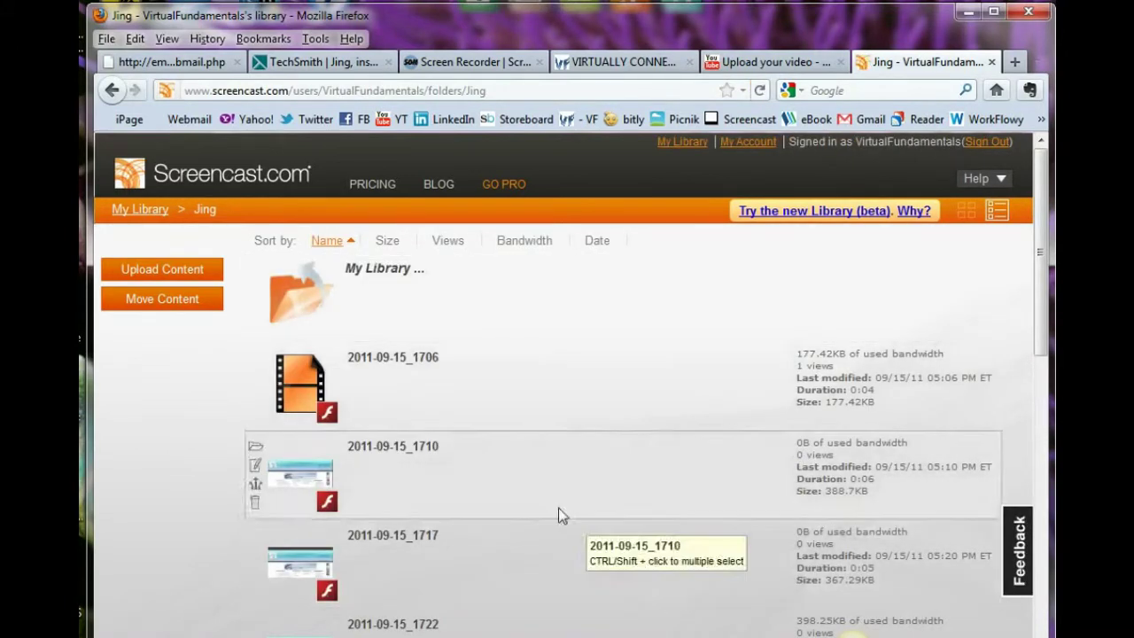
Step: Scroll the Jing folder list down to the Test 3 entry (0:02, 586.11KB, 1 view)
{"action": "left_click_drag", "start_coordinate": [1042, 346], "coordinate": [1041, 633]}
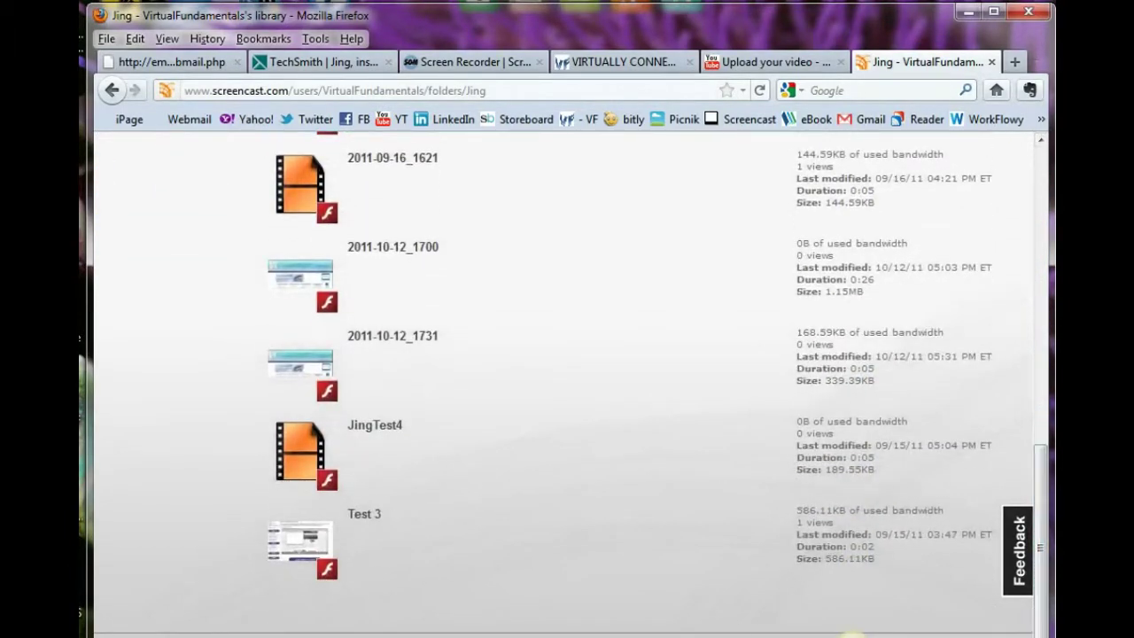
{"action": "mouse_move", "coordinate": [452, 569]}
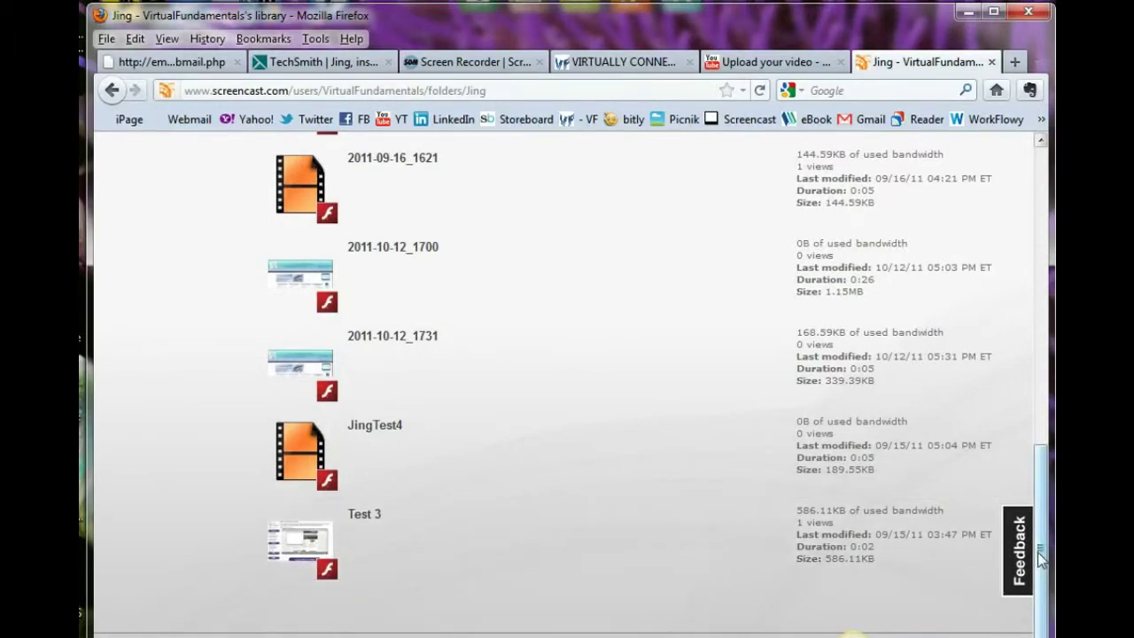
{"action": "left_click_drag", "start_coordinate": [1040, 557], "coordinate": [1040, 261]}
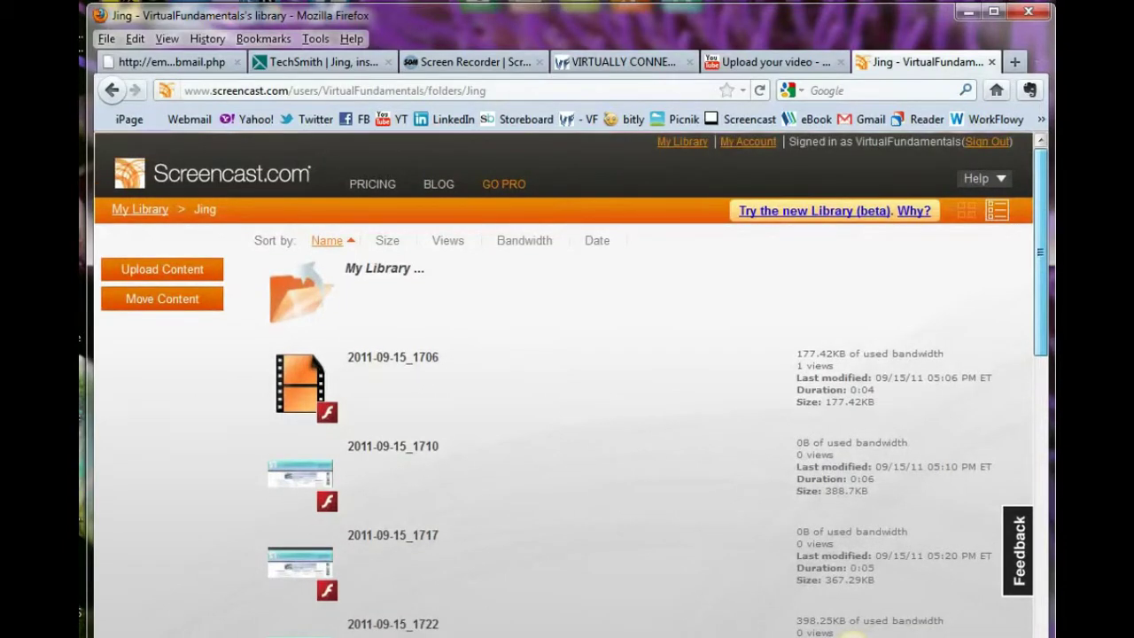
{"action": "scroll", "coordinate": [571, 385], "scroll_direction": "down", "scroll_amount": 10}
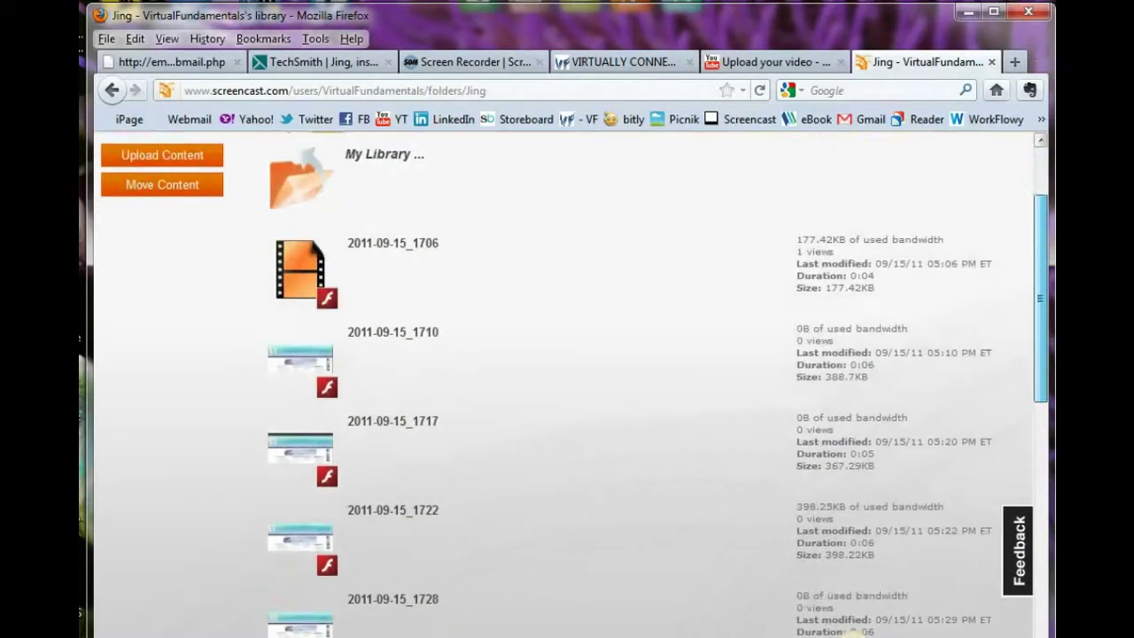
{"action": "scroll", "coordinate": [571, 385], "scroll_direction": "down", "scroll_amount": 6}
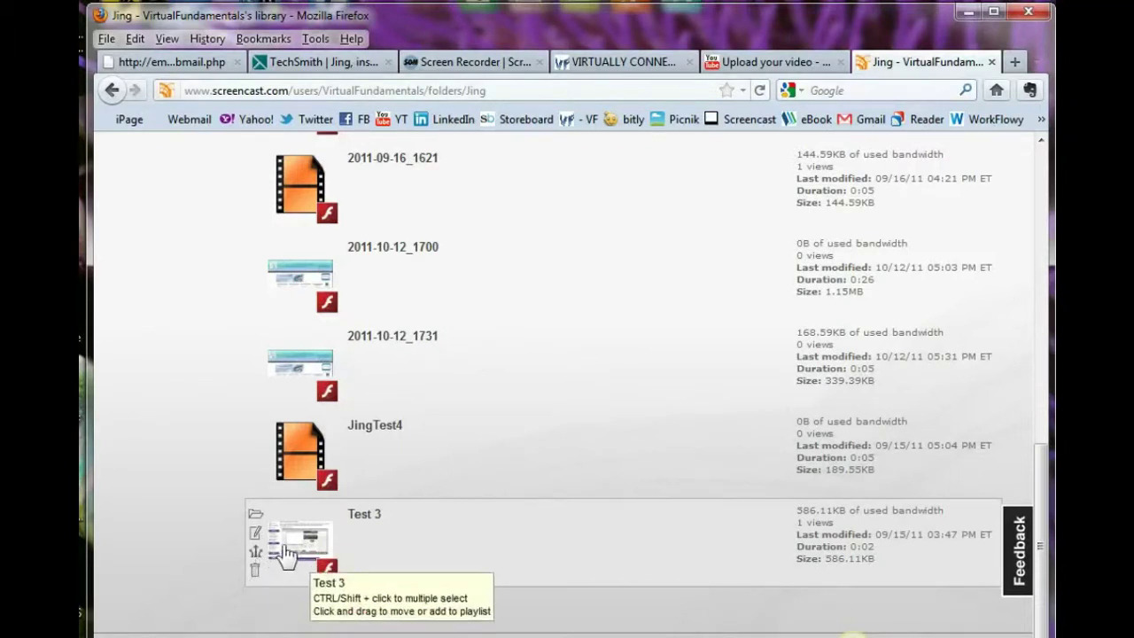
{"action": "left_click", "coordinate": [255, 533]}
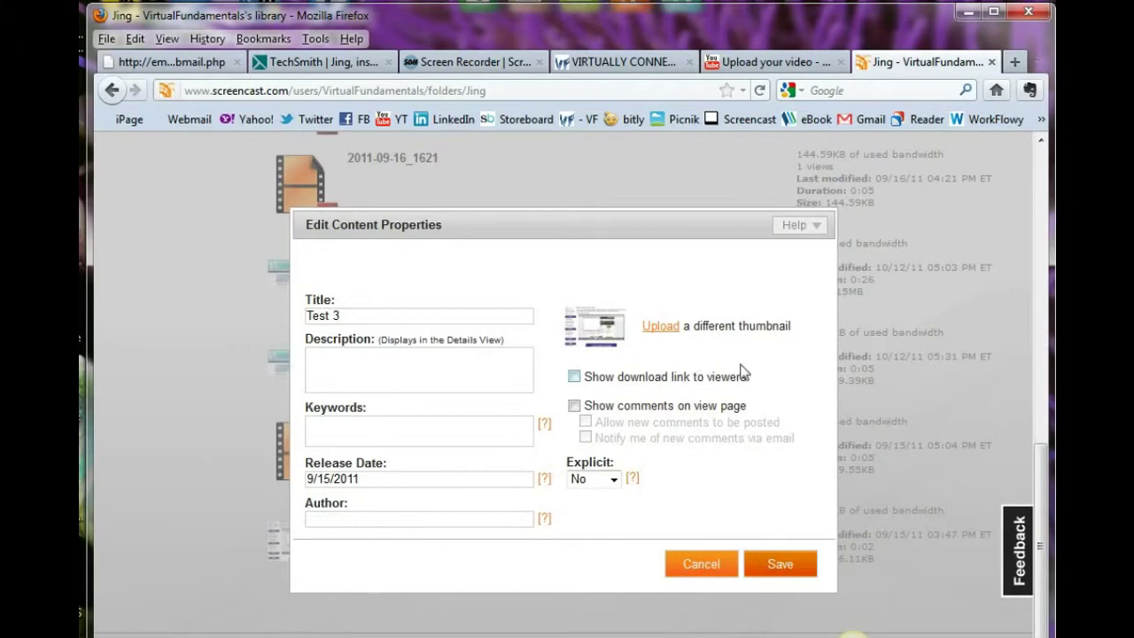
{"action": "left_click", "coordinate": [709, 572]}
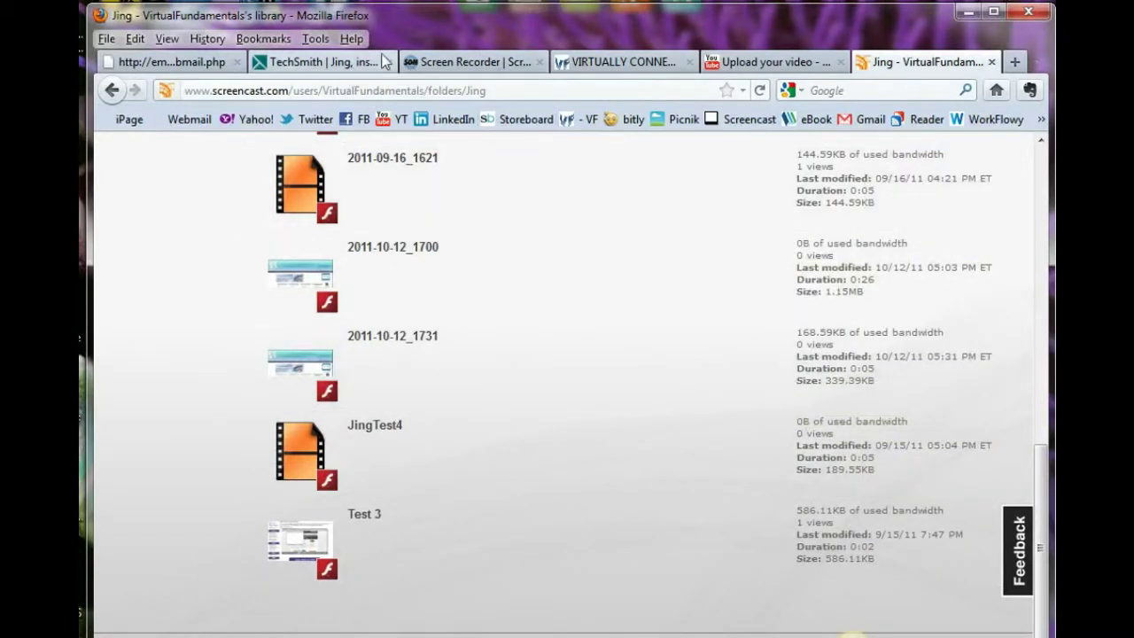
Step: Look at the Screencast-O-Matic and Jing library tabs, ending on the TechSmith Jing home page
{"action": "left_click", "coordinate": [452, 64]}
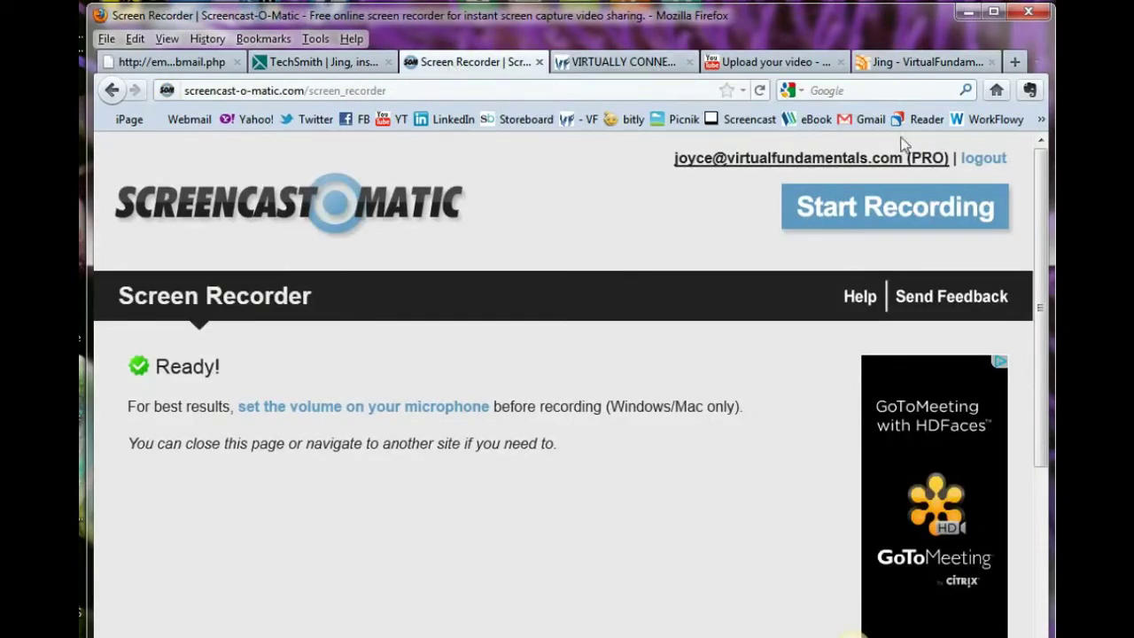
{"action": "left_click", "coordinate": [904, 64]}
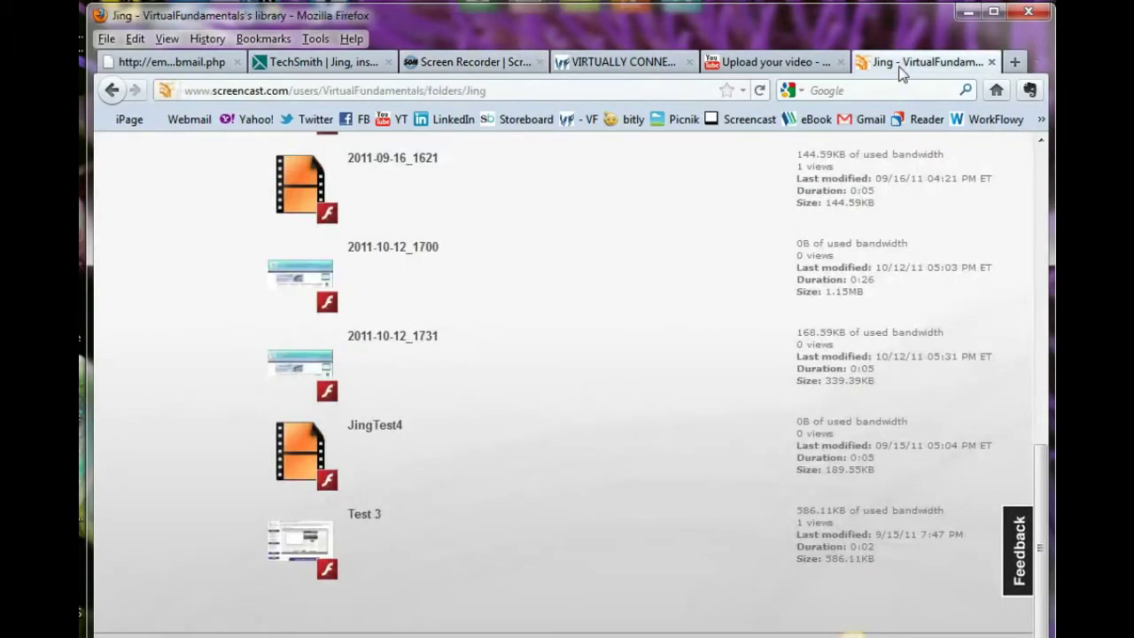
{"action": "left_click", "coordinate": [344, 64]}
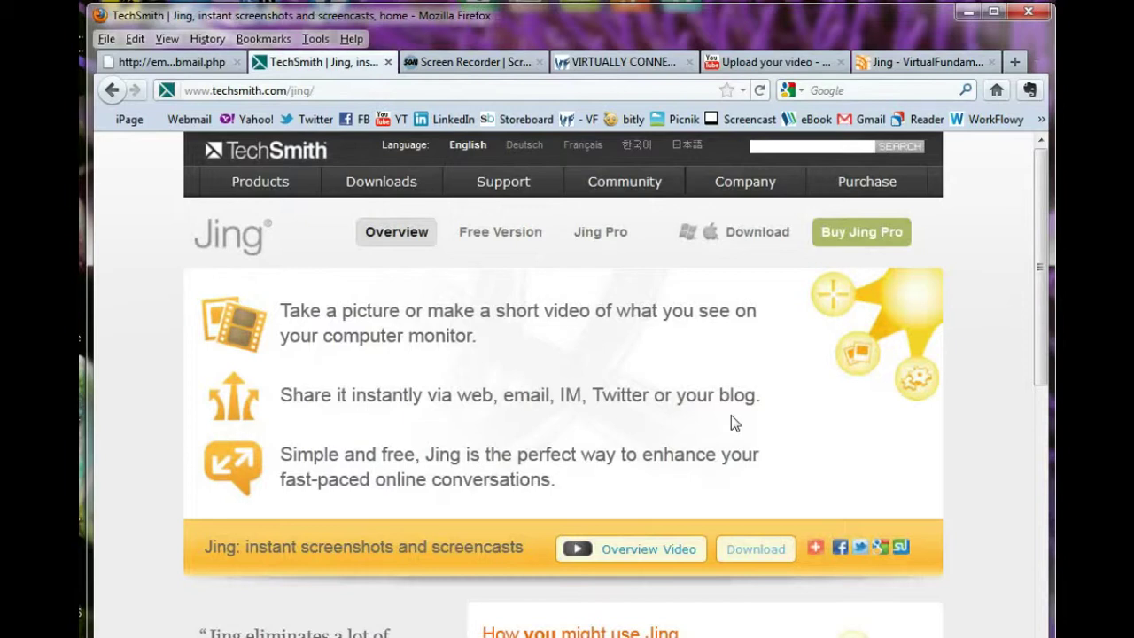